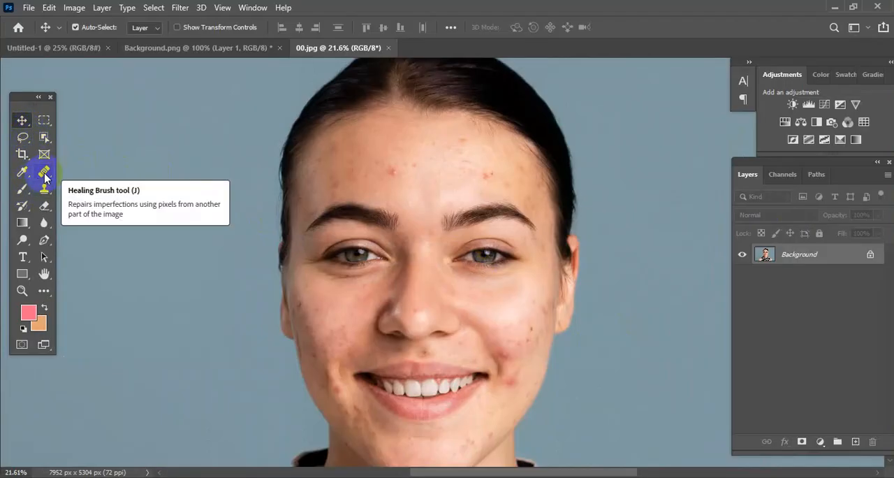
Step: Heal the red blemish on the forehead with the Healing Brush and reset the foreground and background colours to black and white
left_click_drag(46, 177, 140, 186)
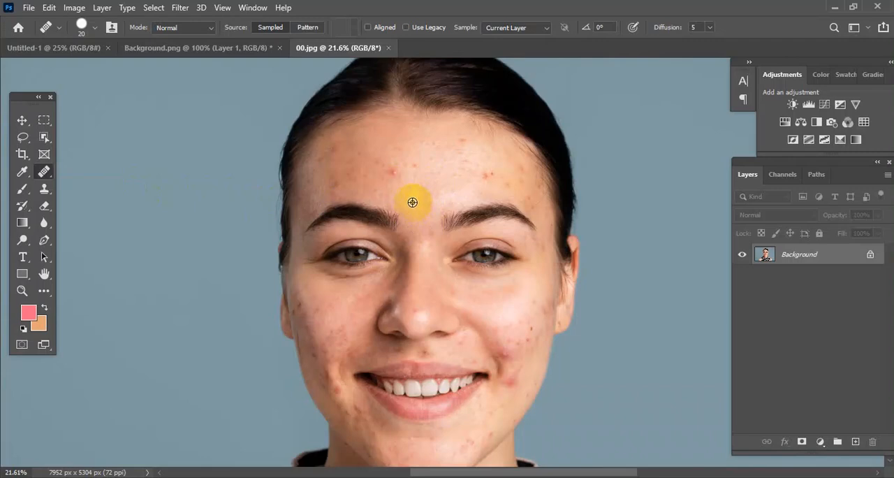
left_click(394, 168)
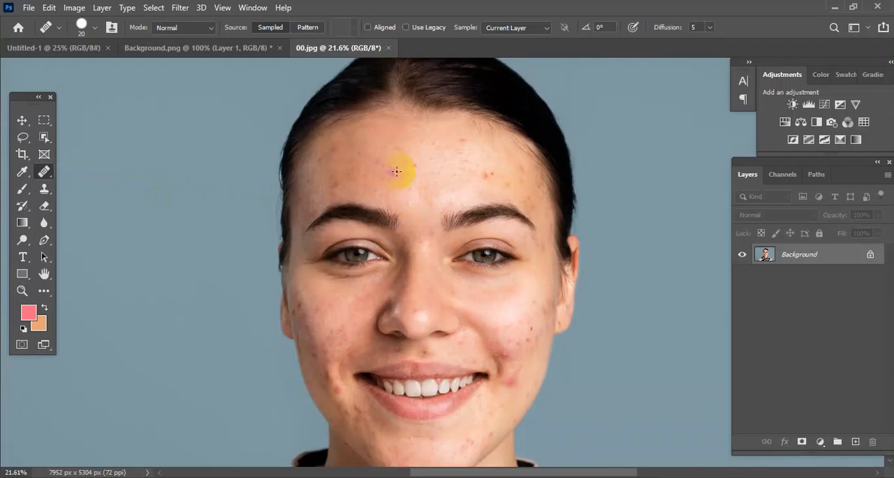
left_click(389, 177)
left_click(395, 172)
left_click(23, 328)
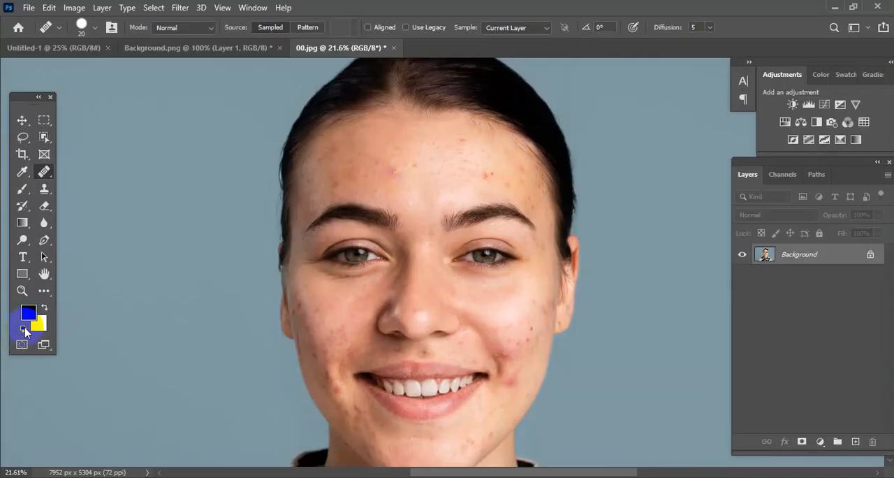
Step: Heal the remaining redness around the forehead blemish using clean skin sampled from just above and between the eyebrows
left_click(383, 188)
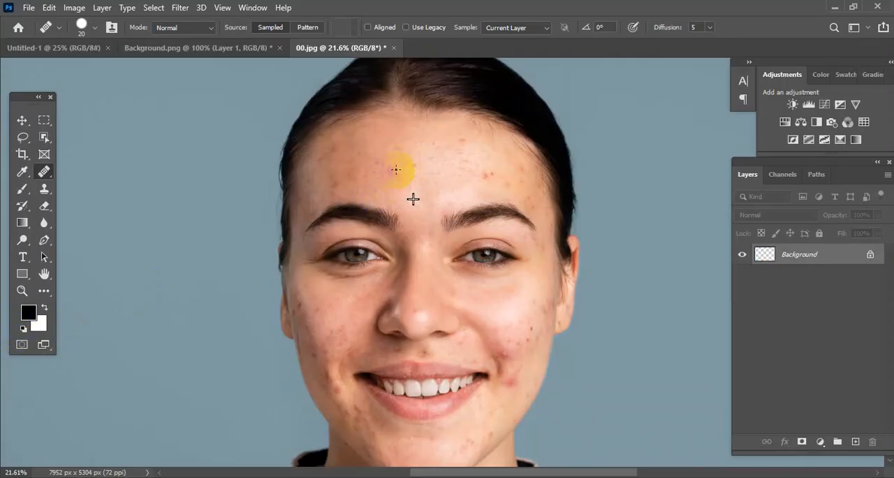
left_click_drag(403, 170, 390, 175)
left_click(390, 175)
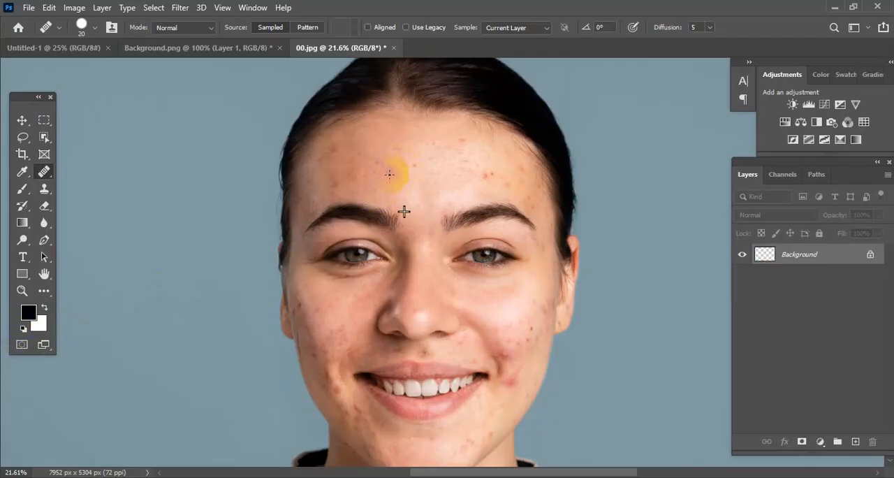
left_click(395, 170)
left_click(393, 172)
Step: Heal the small spots down the centre of the forehead with the Healing Brush
left_click(409, 167)
left_click(419, 160)
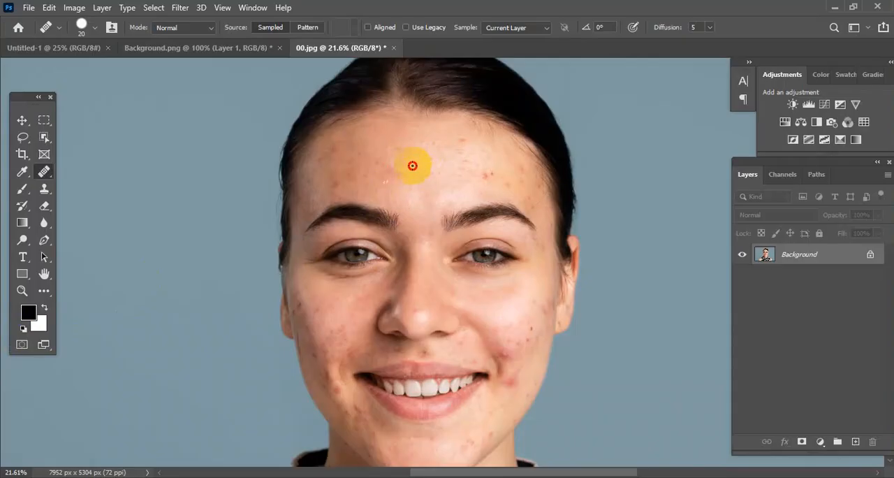
left_click(417, 167)
left_click(413, 153)
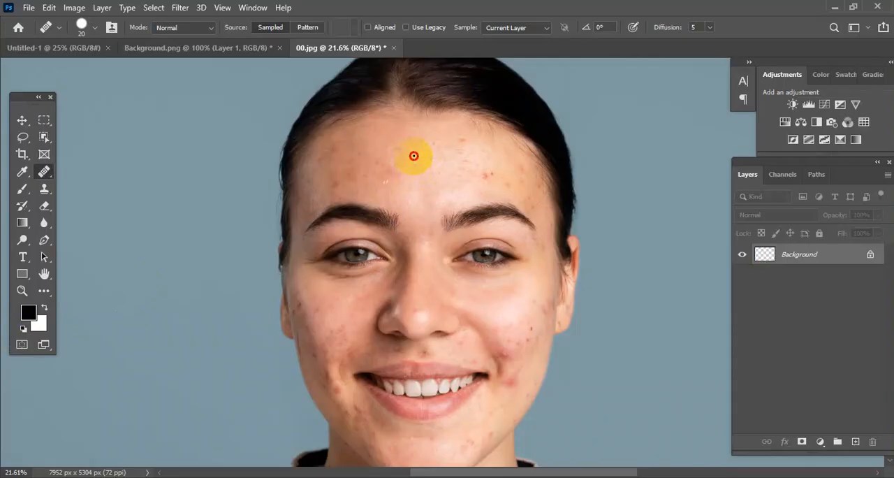
left_click(417, 182)
left_click(415, 180)
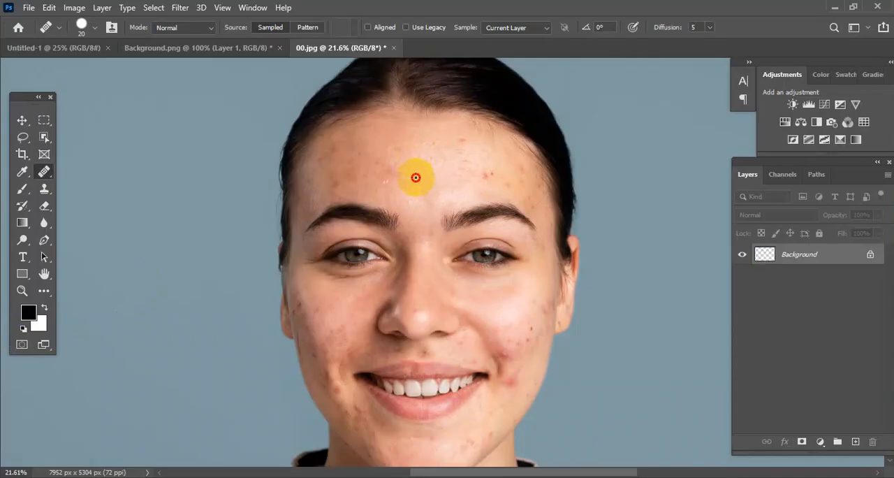
Step: Even out the retouched forehead patch above the inner end of the eyebrow with repeated Healing Brush dabs
left_click(394, 183)
left_click(385, 186)
left_click(387, 170)
left_click(387, 158)
left_click(390, 168)
left_click(398, 172)
left_click(400, 165)
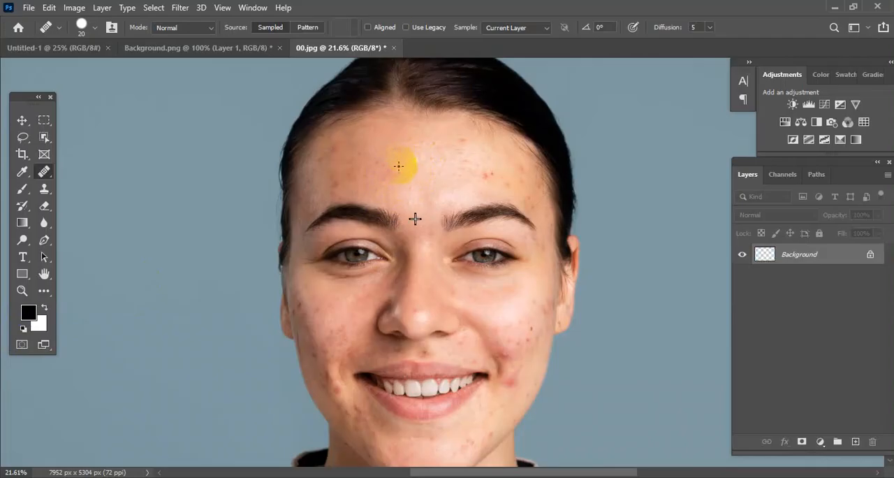
Step: Heal the red blemishes on the cheek beside the corner of the mouth using skin sampled from the chin
left_click(410, 334)
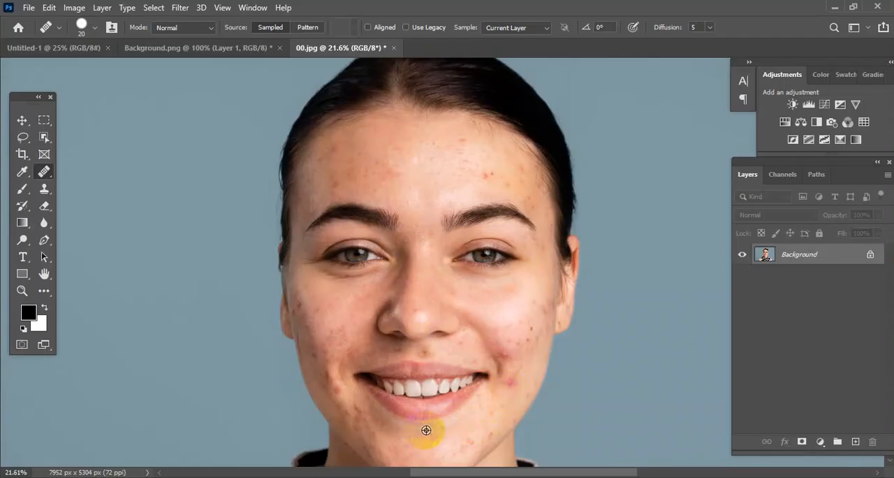
mouse_move(501, 381)
left_mouse_down()
mouse_move(515, 377)
mouse_move(506, 380)
left_mouse_up()
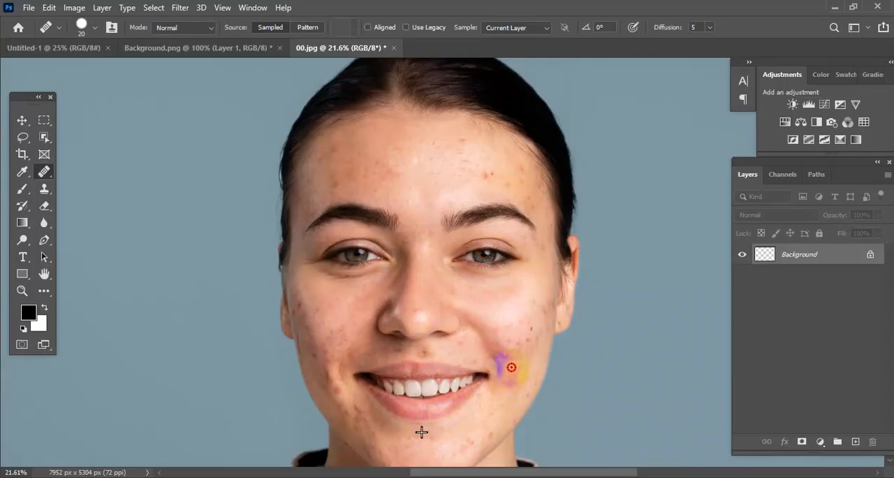
mouse_move(511, 377)
left_mouse_down()
mouse_move(495, 397)
mouse_move(517, 368)
mouse_move(501, 391)
mouse_move(489, 363)
mouse_move(500, 342)
mouse_move(533, 376)
mouse_move(502, 364)
left_mouse_up()
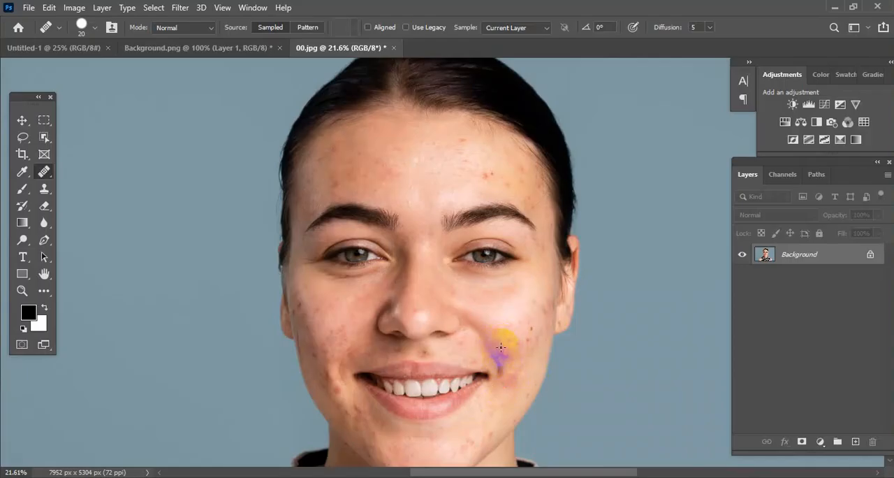
left_click_drag(393, 309, 389, 322)
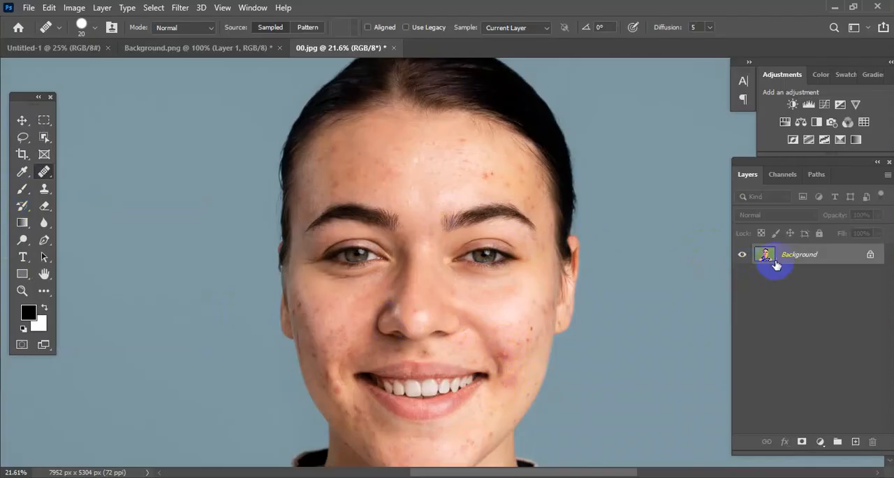
Step: Duplicate the Background layer and rename the copy "Working file"
left_click_drag(809, 258, 857, 442)
double_click(818, 254)
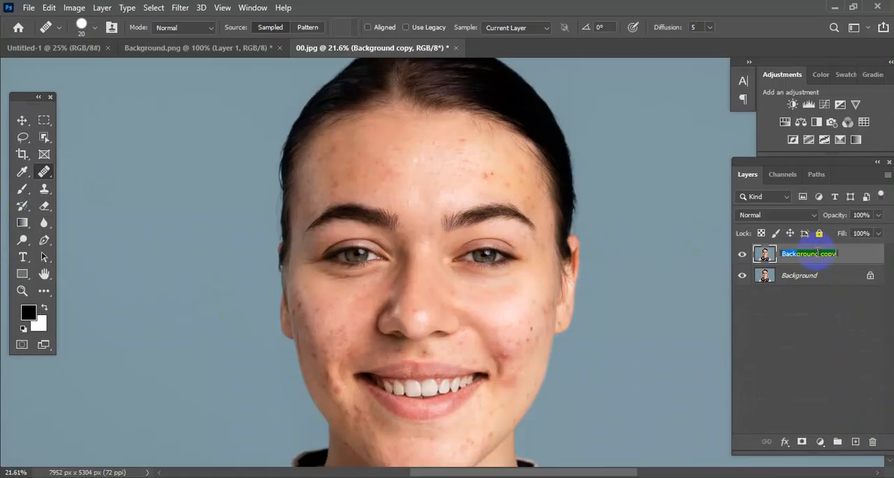
type("Working f")
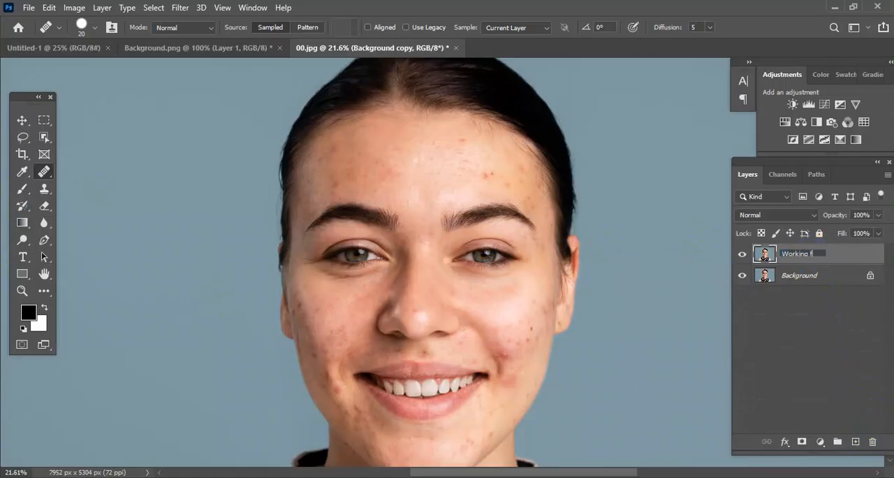
type("ile")
key("Return")
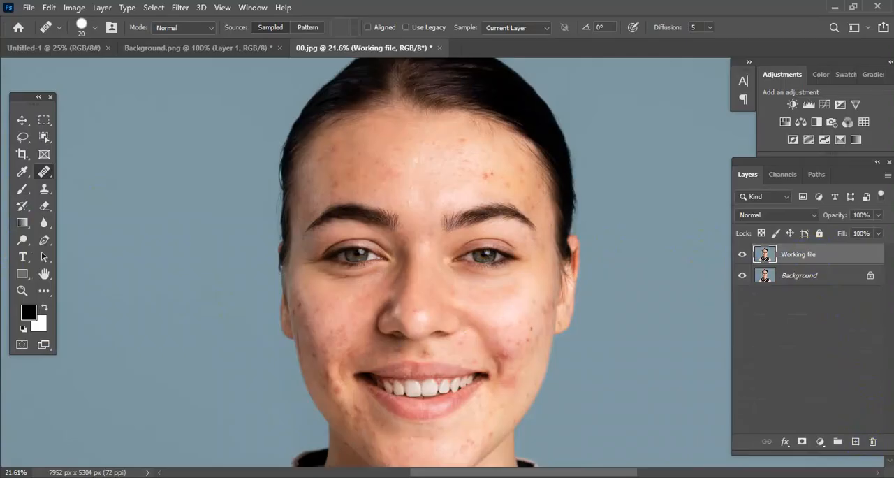
Step: Convert the Working file layer to a smart object and set its blend mode to Vivid Light
left_click(802, 256)
right_click(802, 255)
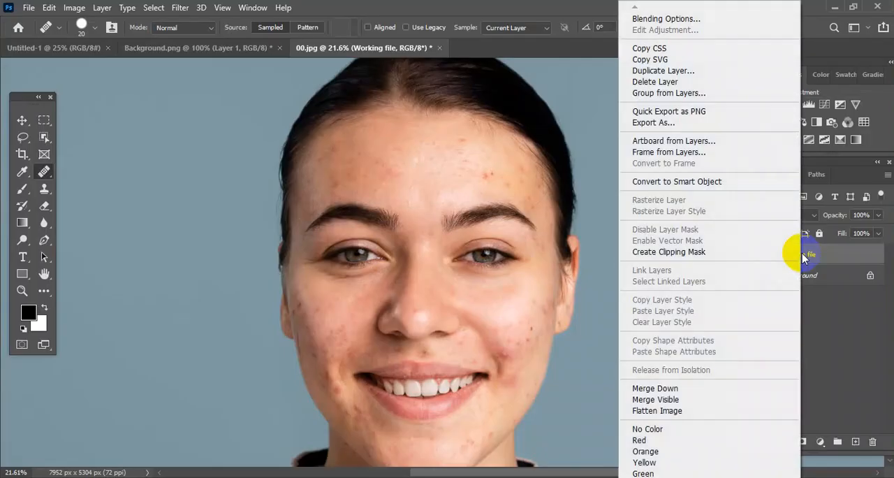
left_click(726, 181)
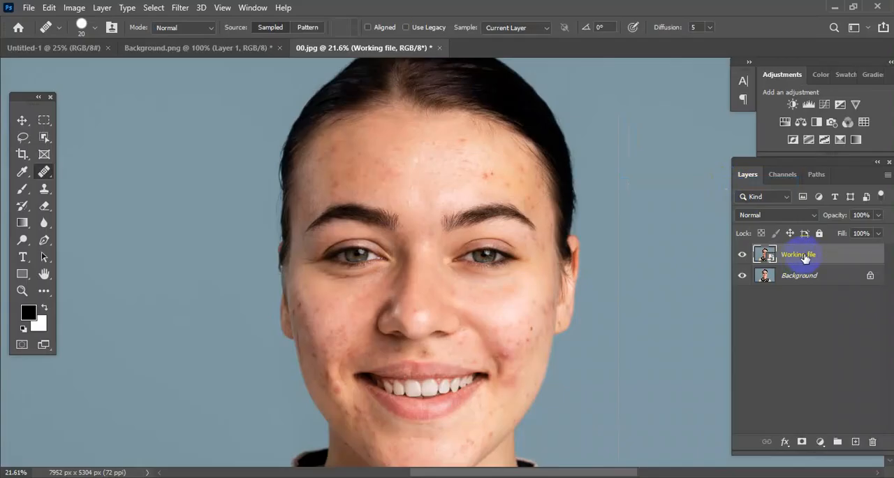
left_click_drag(452, 297, 475, 314)
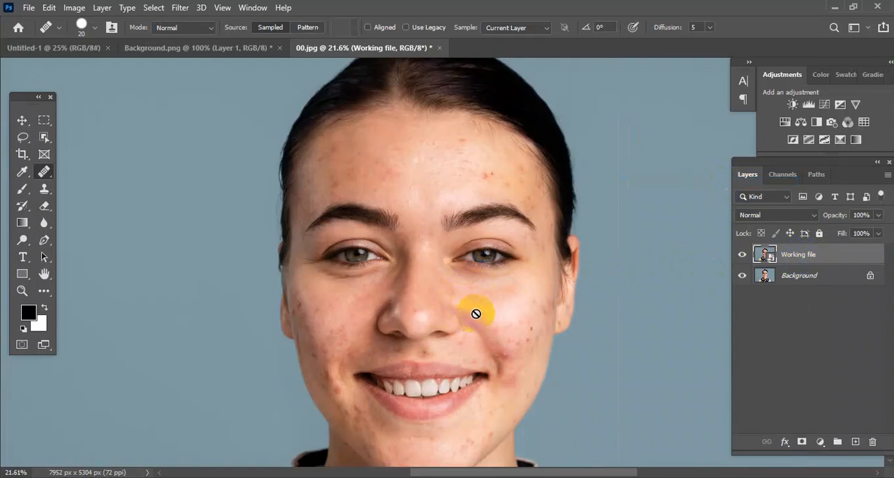
left_click_drag(476, 313, 511, 296)
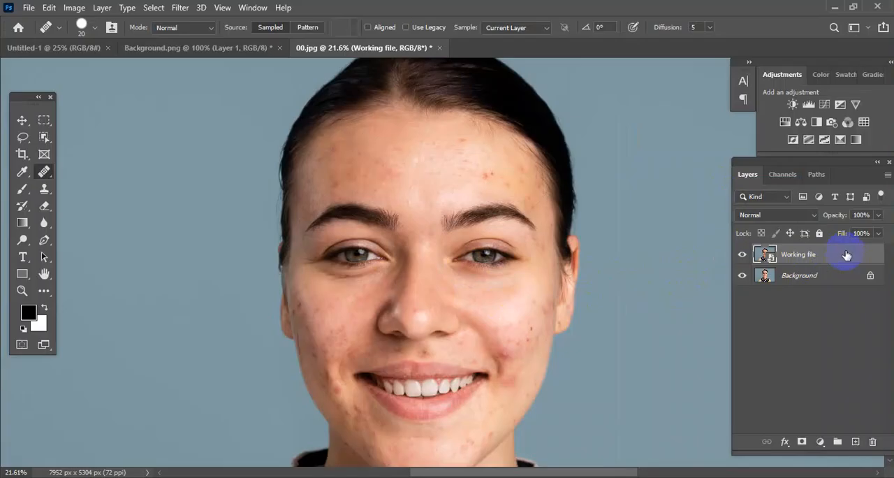
left_click(811, 215)
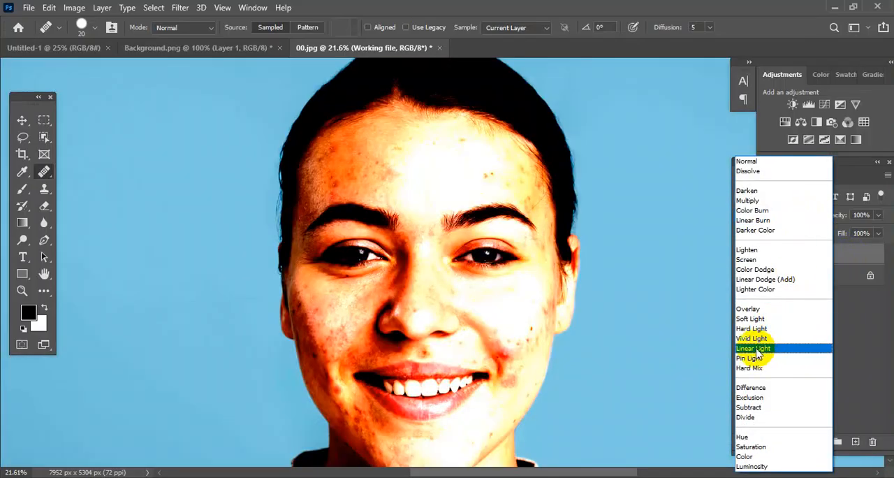
left_click(755, 340)
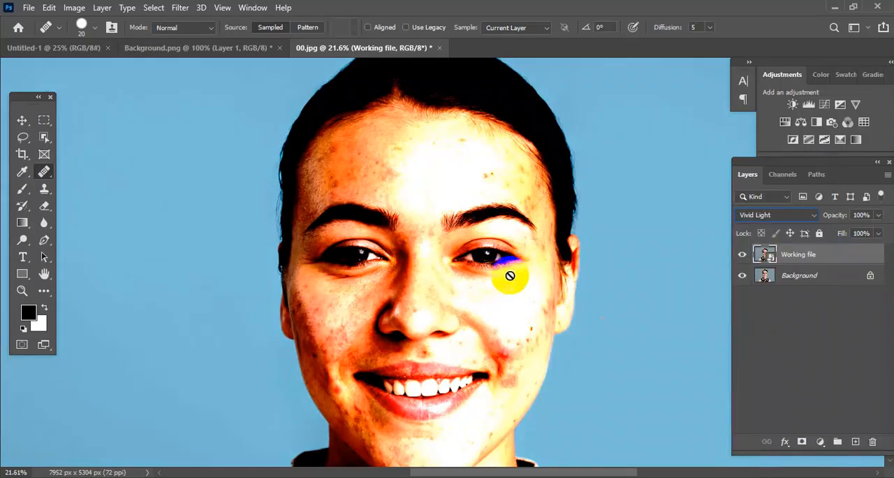
Step: Apply a High Pass filter with a radius of 13.9 pixels to the Working file layer and invert the layer
left_click(181, 8)
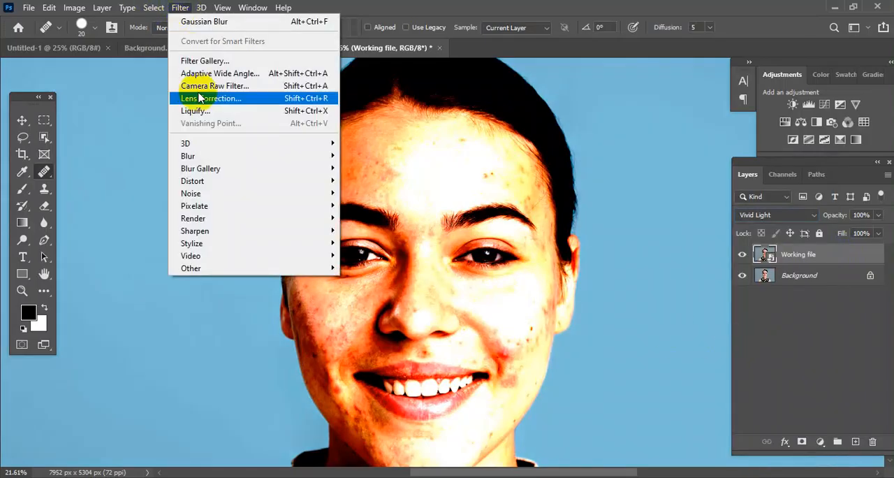
left_click(232, 267)
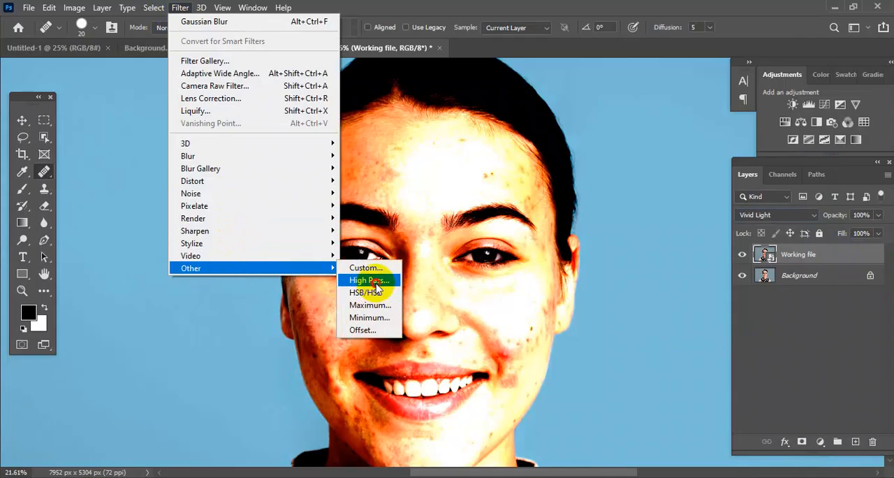
left_click(376, 282)
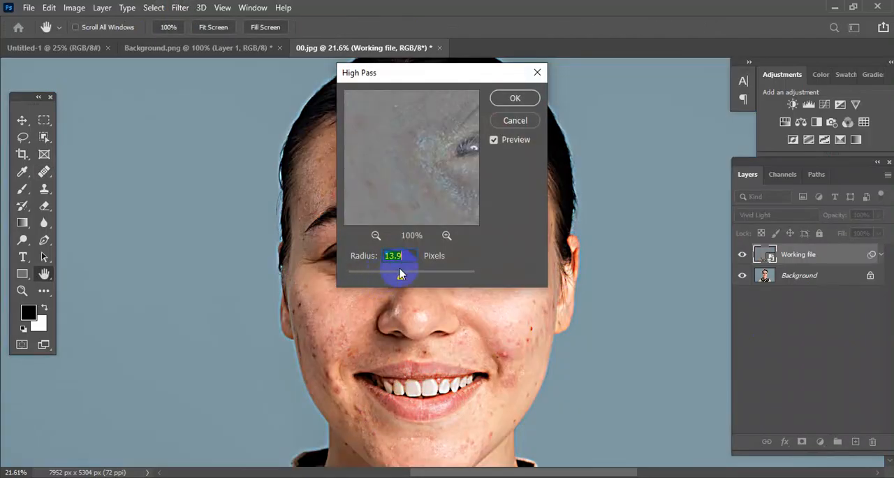
left_click(512, 100)
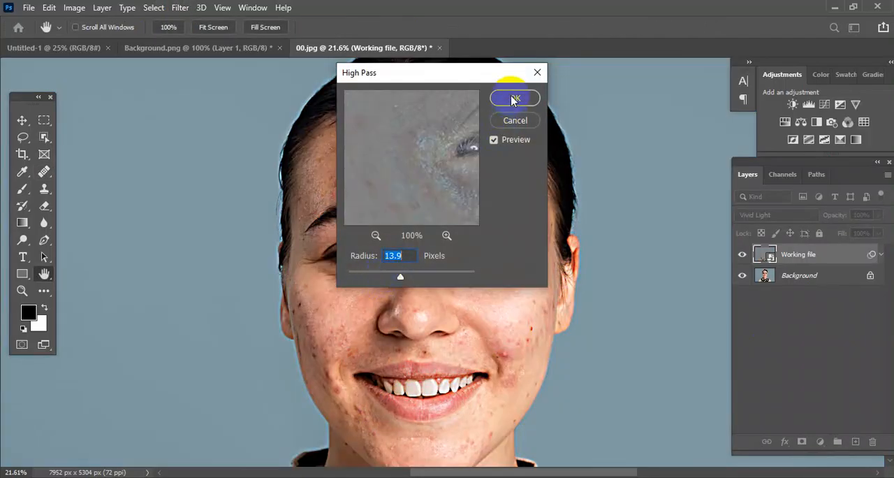
key("j")
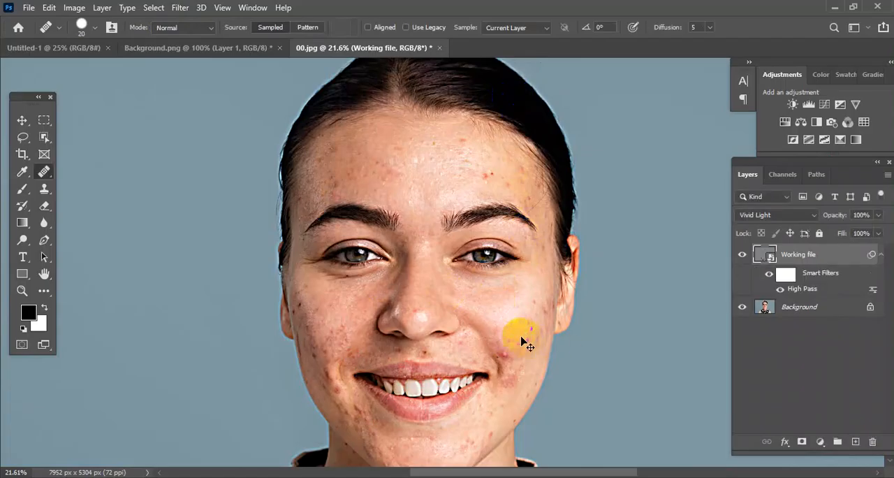
key("ctrl+i")
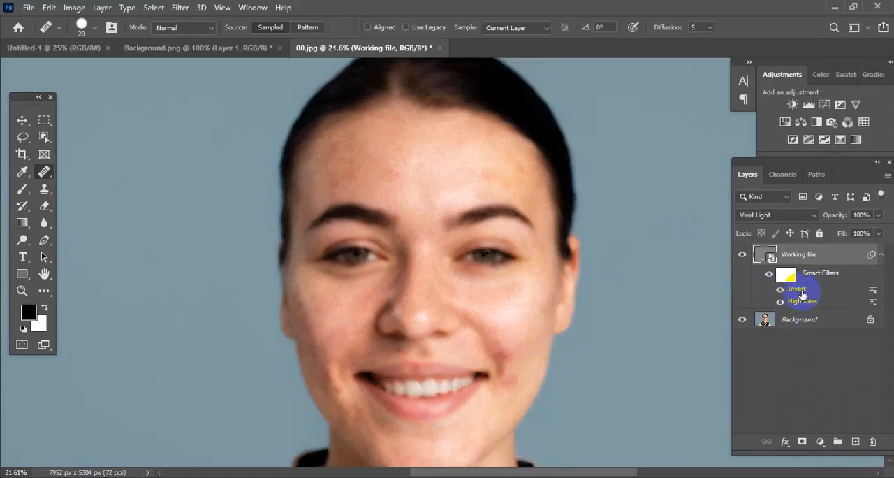
Step: Apply a Gaussian Blur smart filter to the Working file layer and hide the layer with a black mask
left_click(180, 8)
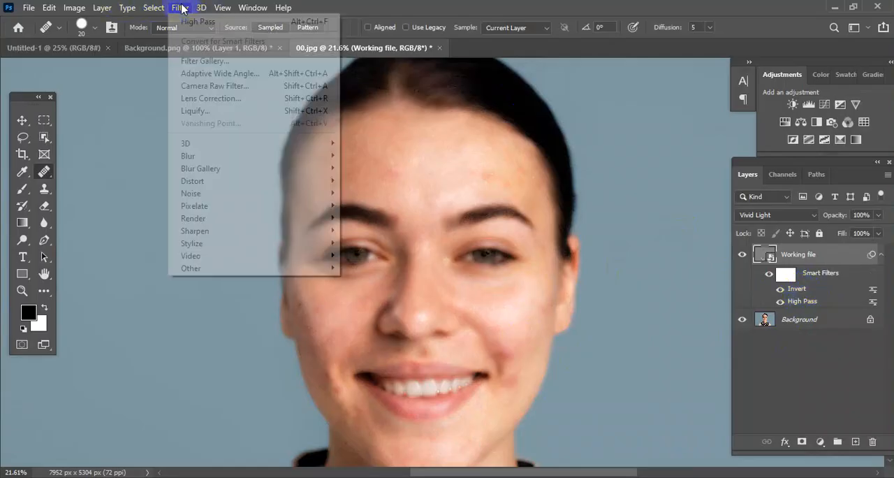
mouse_move(259, 157)
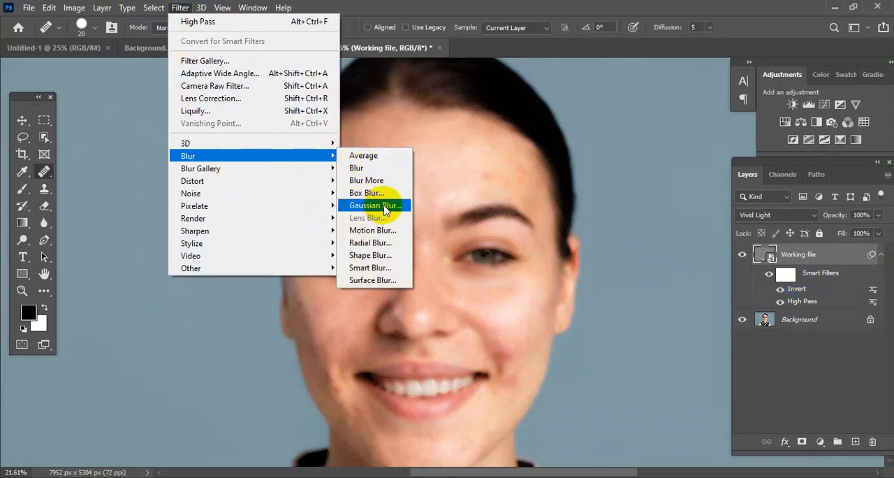
left_click(365, 206)
left_click(523, 99)
key("j")
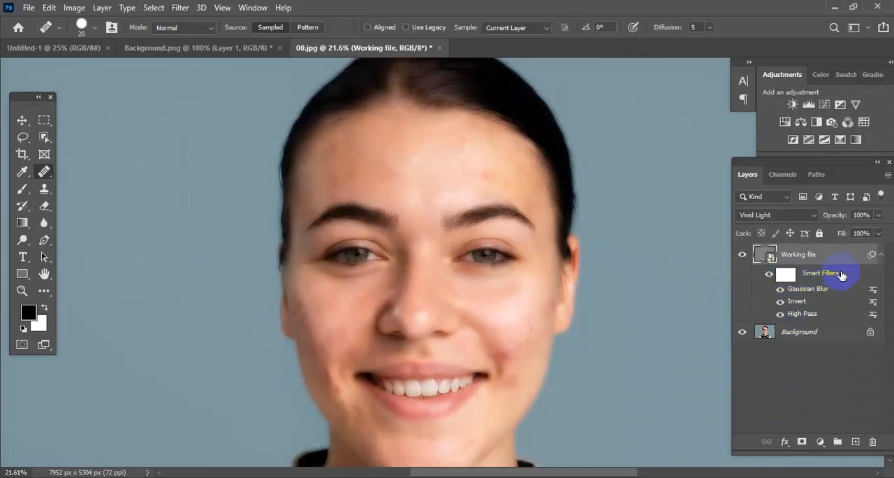
left_click(802, 442)
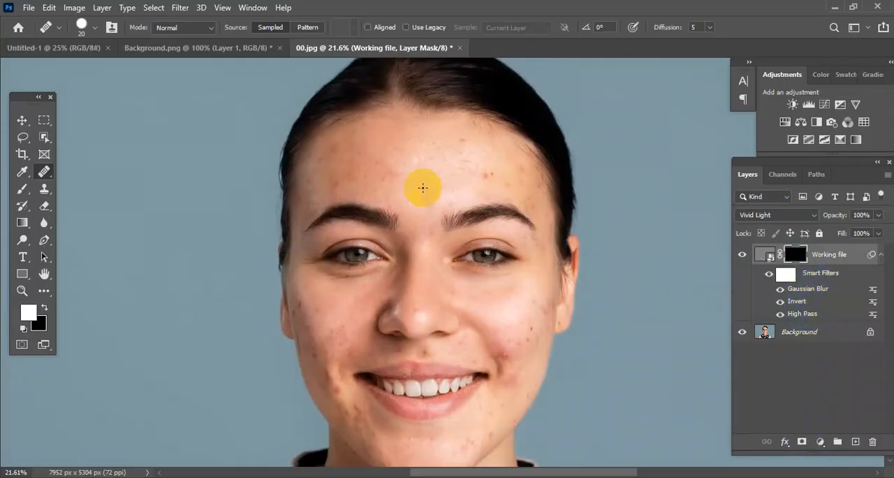
left_click(180, 8)
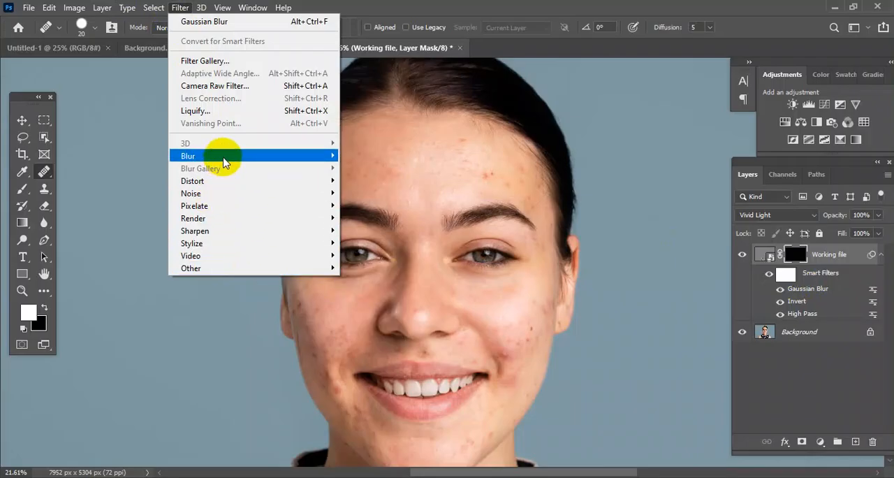
mouse_move(328, 156)
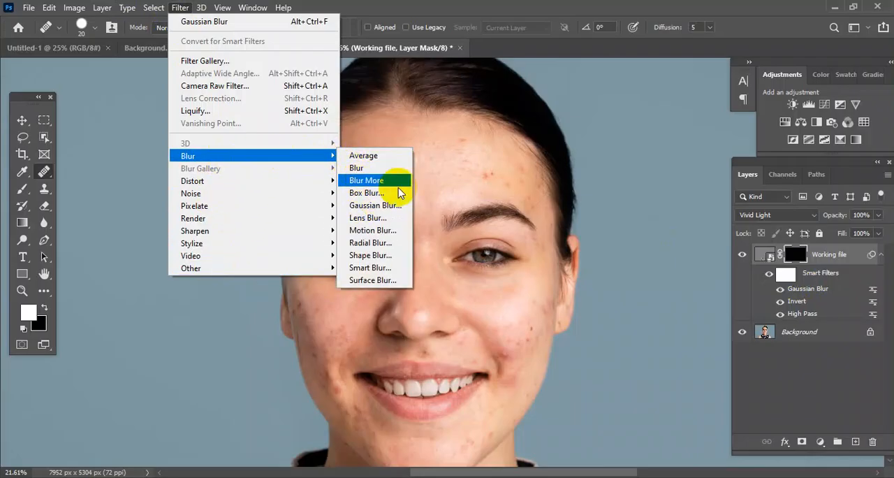
left_click(385, 78)
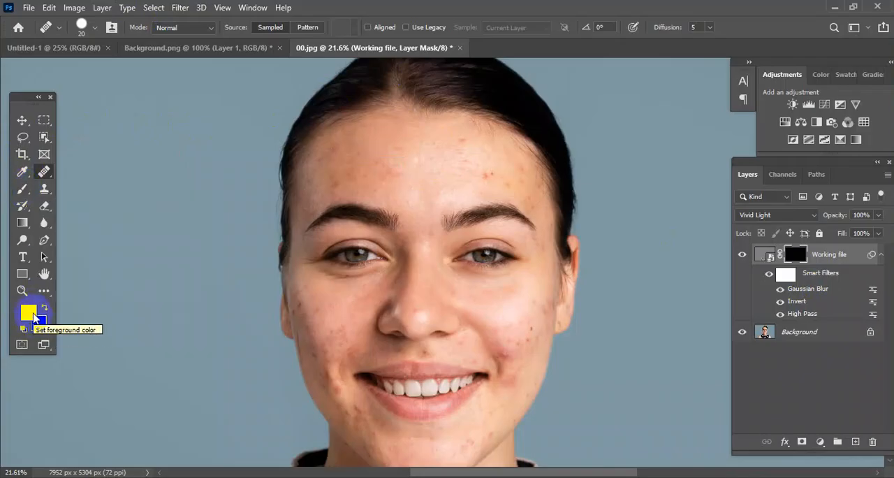
Step: Reset the colours to white over black and set up a soft circular 700 px brush with 0% hardness
key("d")
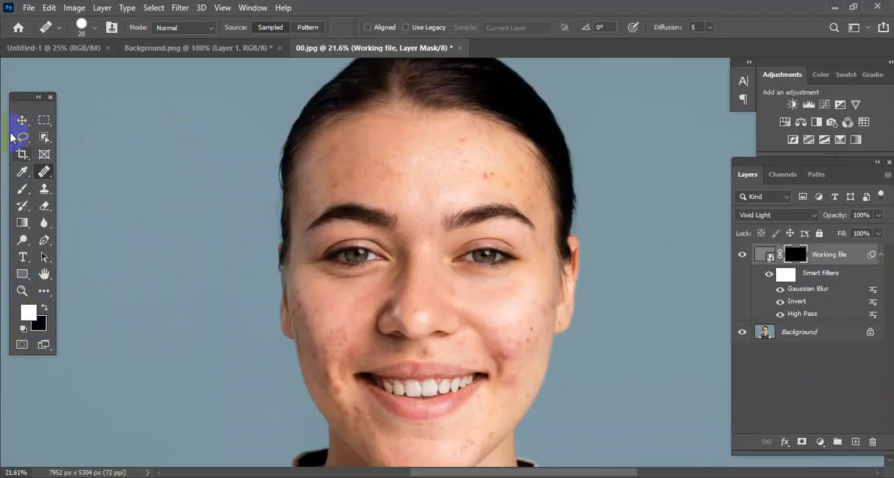
left_click(21, 191)
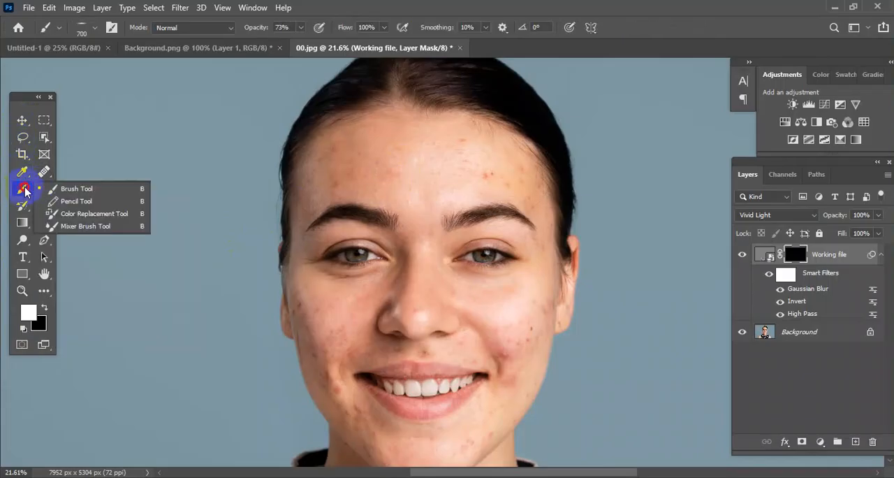
left_click(87, 191)
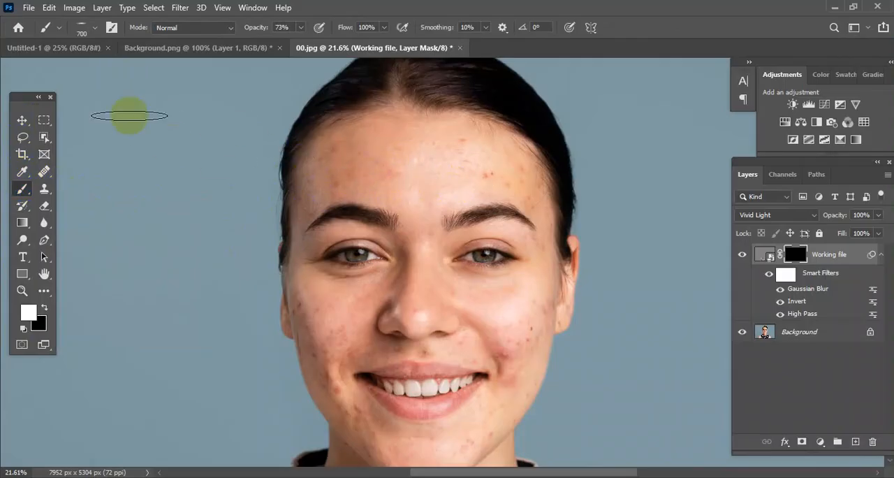
left_click(62, 30)
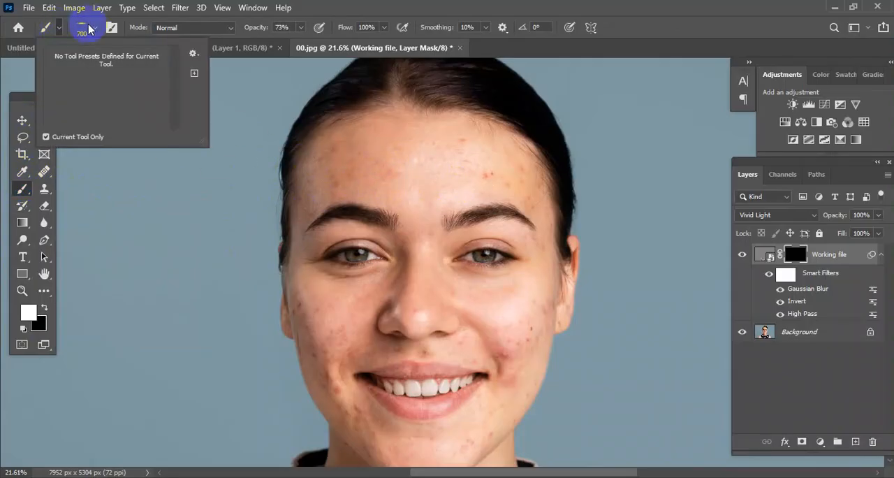
left_click(95, 28)
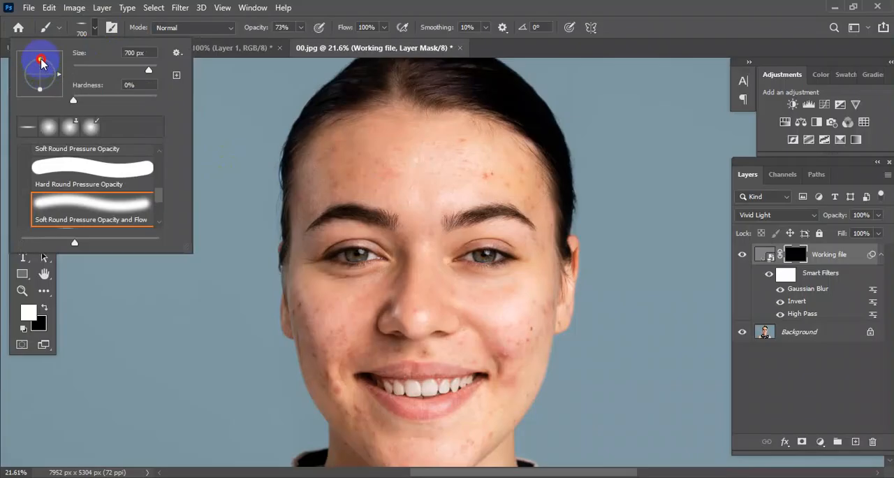
left_click(150, 202)
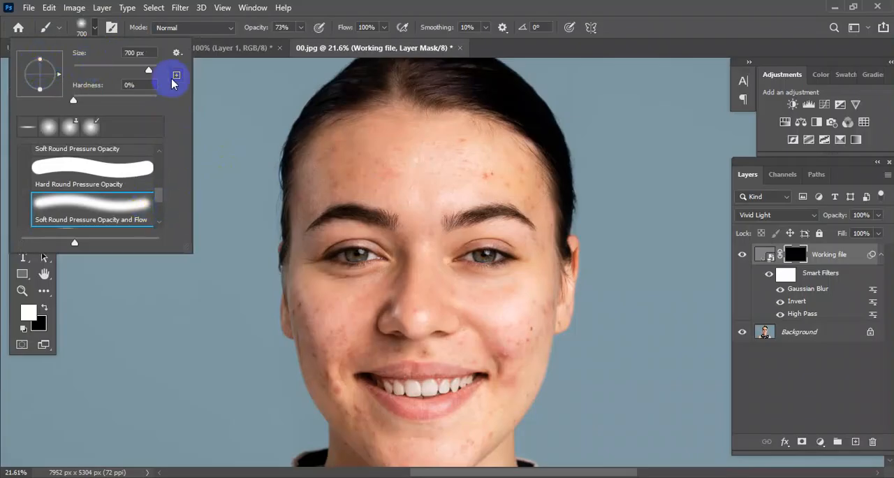
Step: Paint white on the Working file layer's mask over the forehead and cheeks to reveal the skin smoothing
mouse_move(413, 164)
left_mouse_down()
mouse_move(393, 170)
mouse_move(413, 172)
mouse_move(401, 178)
mouse_move(489, 174)
mouse_move(378, 177)
mouse_move(408, 166)
mouse_move(363, 167)
mouse_move(316, 195)
left_mouse_up()
left_click(314, 314)
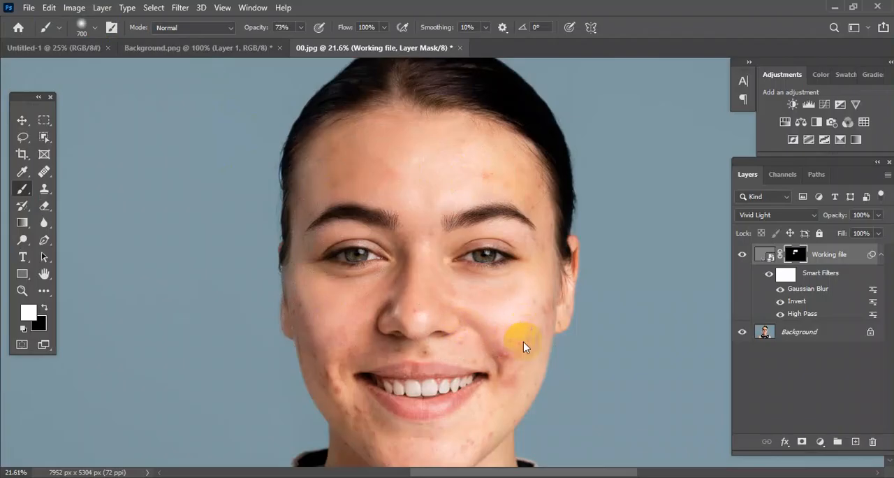
mouse_move(525, 338)
left_mouse_down()
mouse_move(504, 319)
mouse_move(512, 338)
mouse_move(498, 313)
mouse_move(482, 338)
mouse_move(379, 363)
mouse_move(342, 357)
mouse_move(327, 343)
mouse_move(348, 355)
mouse_move(345, 346)
mouse_move(340, 372)
mouse_move(327, 364)
mouse_move(339, 376)
mouse_move(328, 373)
mouse_move(334, 392)
mouse_move(322, 358)
mouse_move(351, 344)
left_mouse_up()
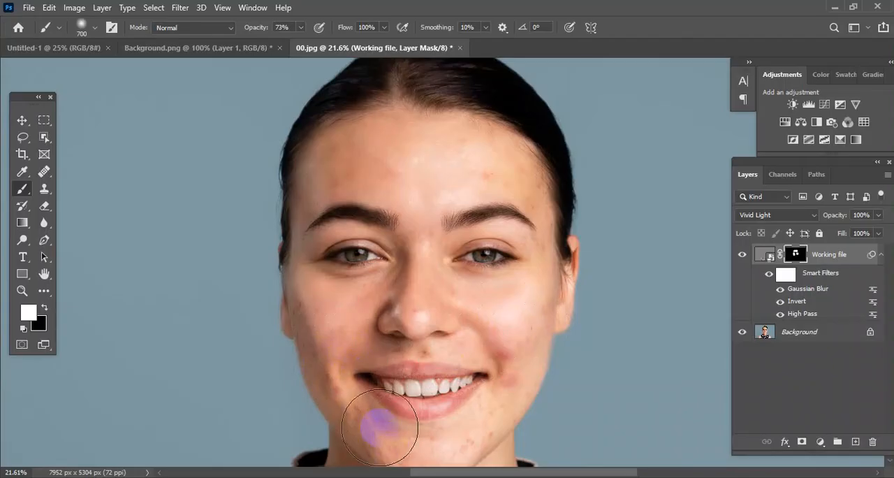
Step: Switch to the Background.png document and select the blue shoe with a rectangular Object Selection
left_click(21, 117)
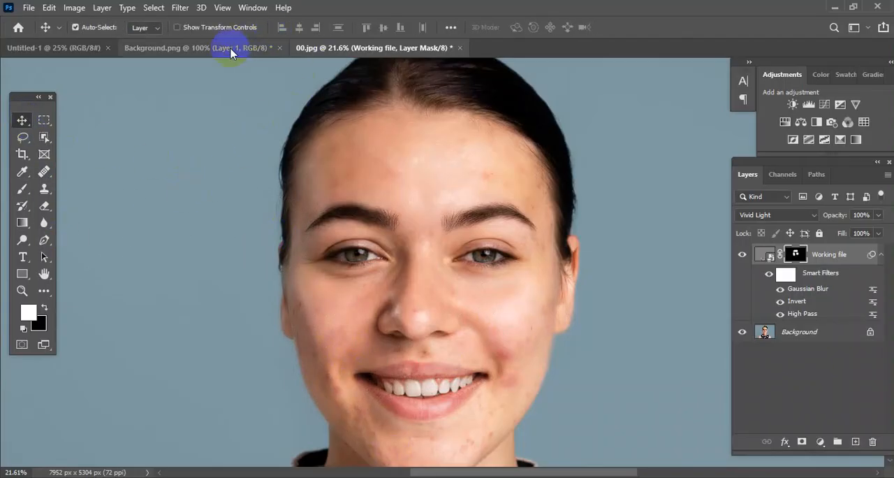
left_click(210, 52)
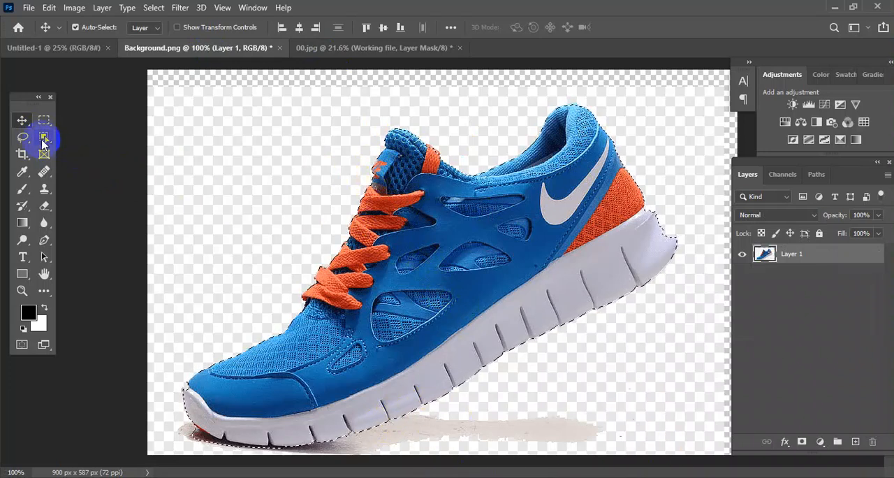
left_click_drag(43, 138, 105, 139)
left_click_drag(243, 123, 636, 420)
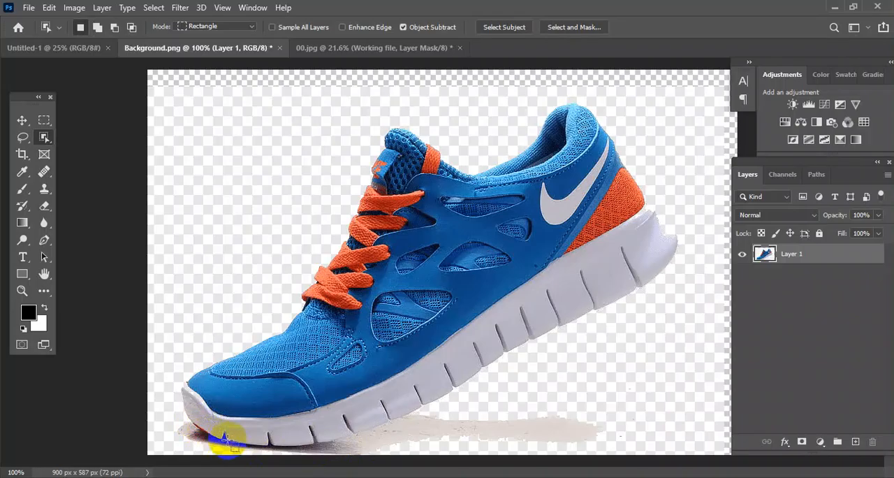
left_click_drag(242, 134, 633, 432)
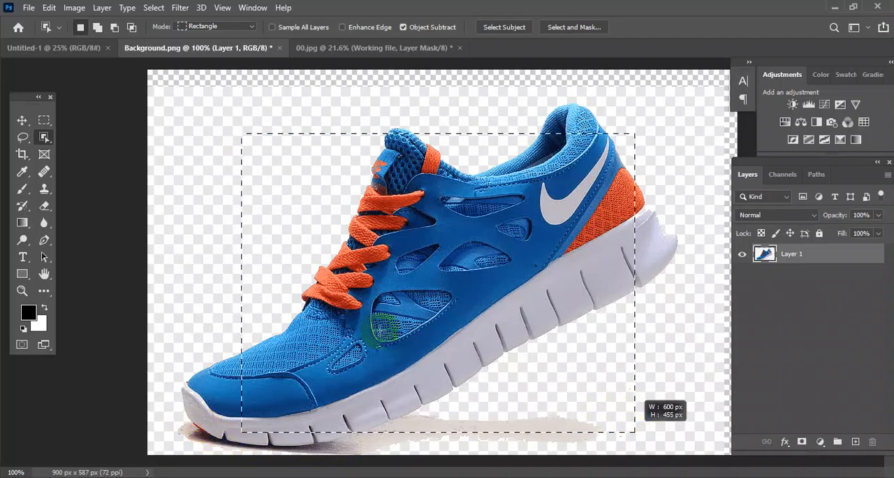
Step: Move the selected shoe into the blank Untitled-1 document, near the middle of the canvas
left_click(23, 125)
mouse_move(200, 420)
left_mouse_down()
mouse_move(202, 436)
mouse_move(219, 441)
mouse_move(207, 425)
left_mouse_up()
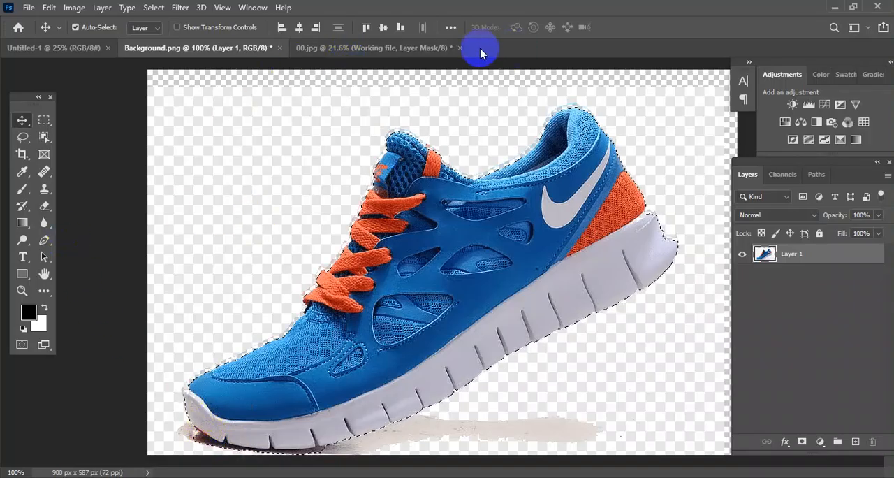
left_click(66, 48)
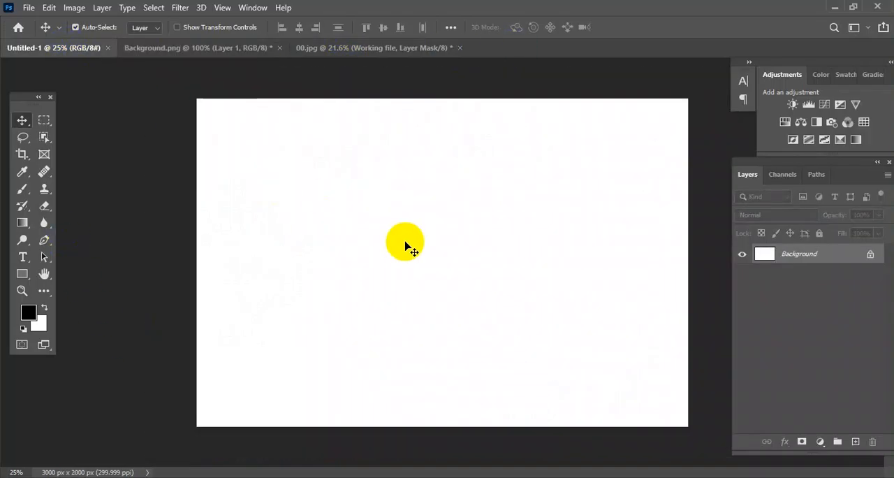
left_click_drag(409, 248, 406, 246)
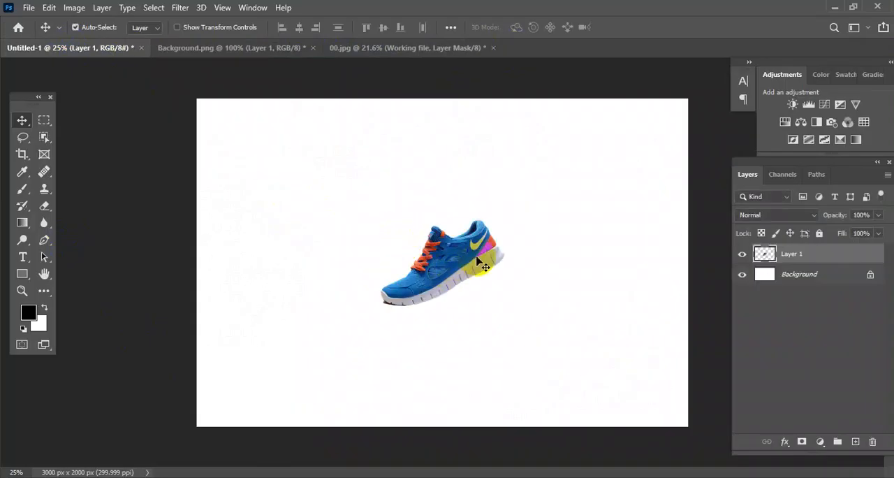
Step: Scale the shoe layer proportionally about its centre to 306.70% with Free Transform
key("ctrl")
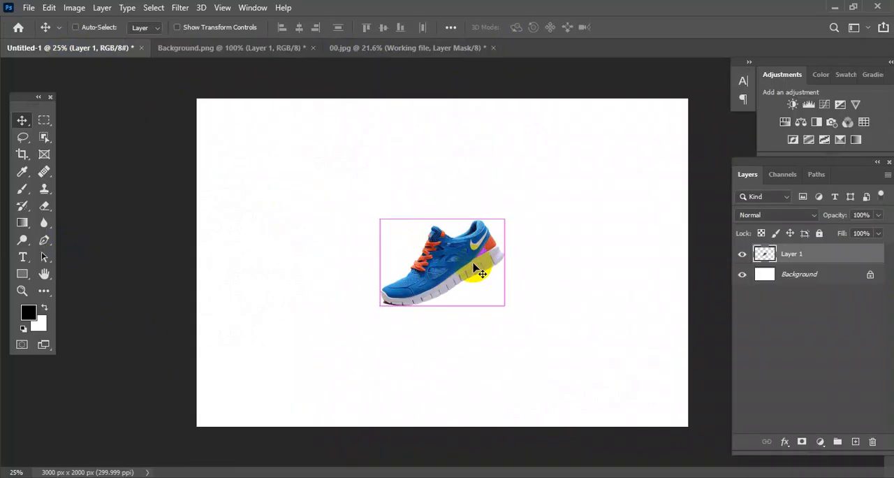
key("ctrl+t")
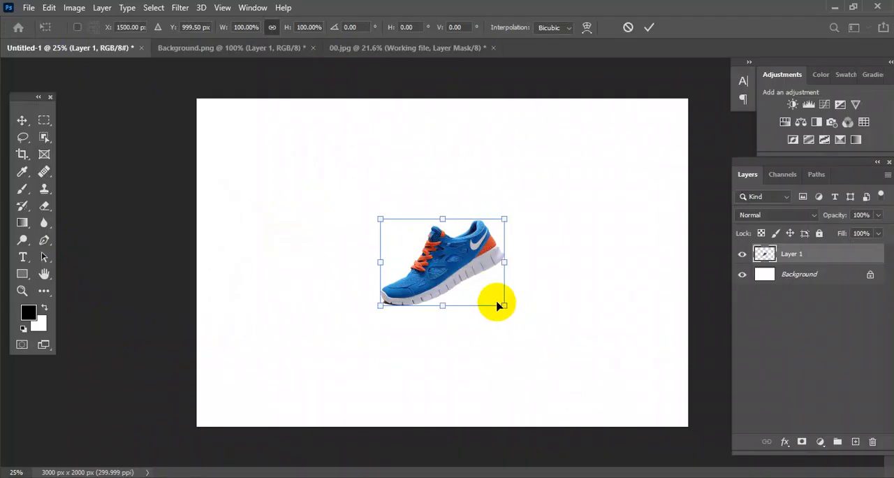
left_click_drag(501, 304, 624, 402)
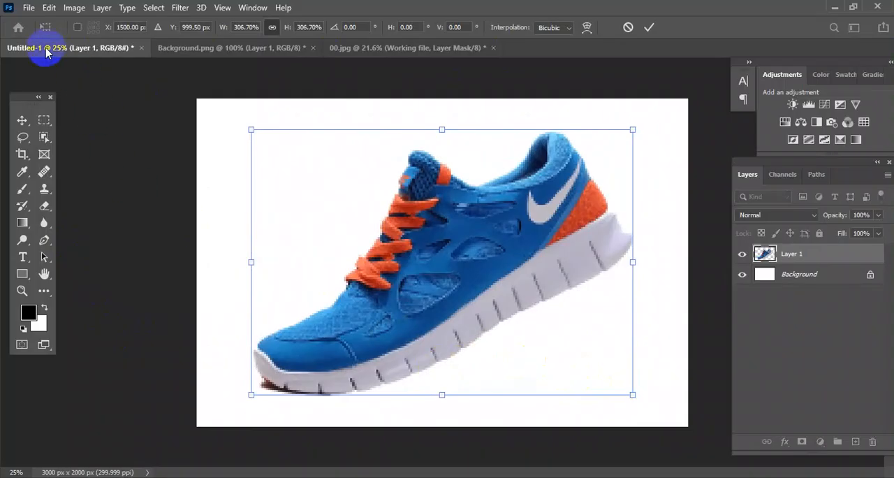
double_click(362, 271)
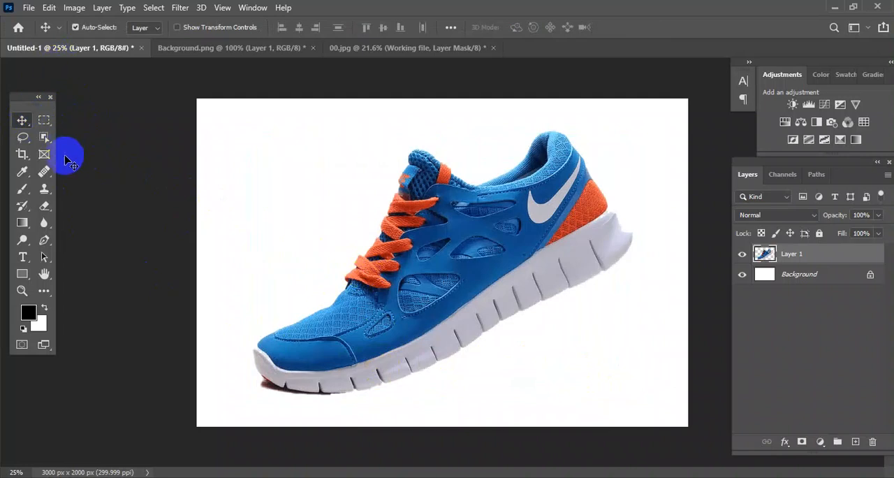
Step: Flatten the soft 700 px brush tip into a thin horizontal ellipse, with hardness at 0%
left_click(25, 194)
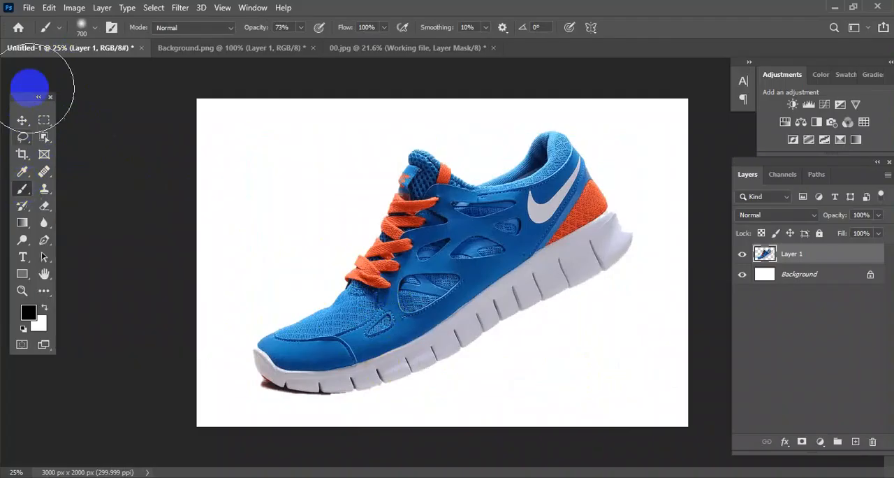
left_click(61, 32)
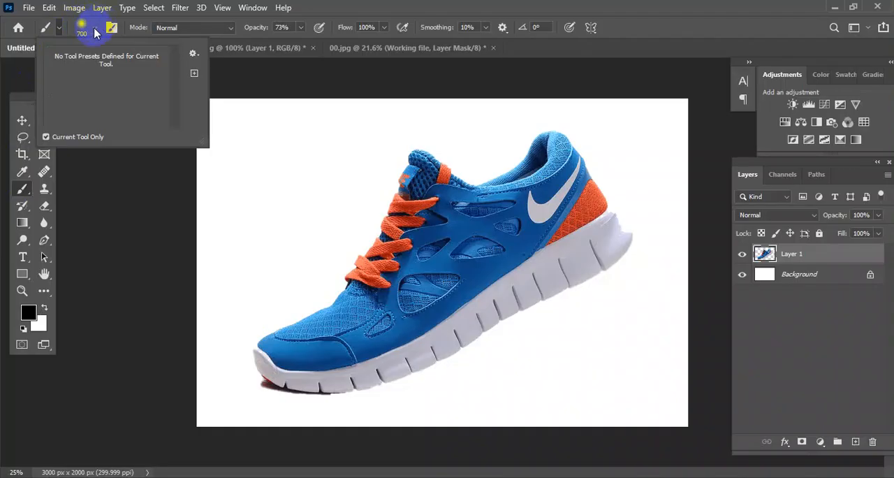
left_click(90, 31)
left_click(83, 220)
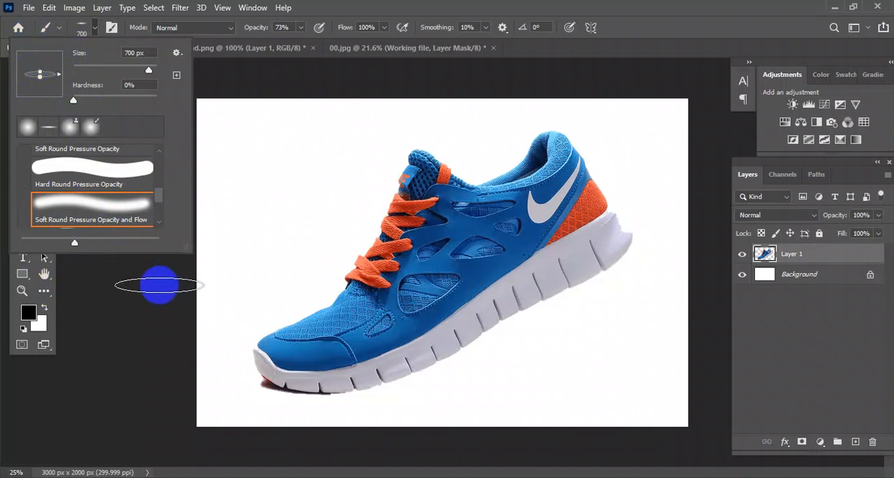
left_click(116, 294)
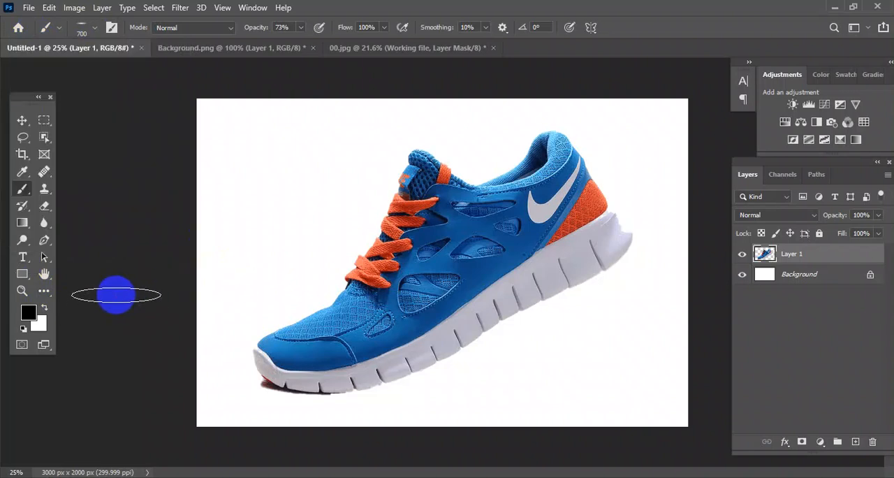
mouse_move(429, 381)
left_mouse_down()
mouse_move(513, 378)
mouse_move(607, 387)
mouse_move(547, 418)
mouse_move(528, 396)
mouse_move(596, 387)
mouse_move(447, 393)
mouse_move(591, 381)
mouse_move(493, 393)
left_mouse_up()
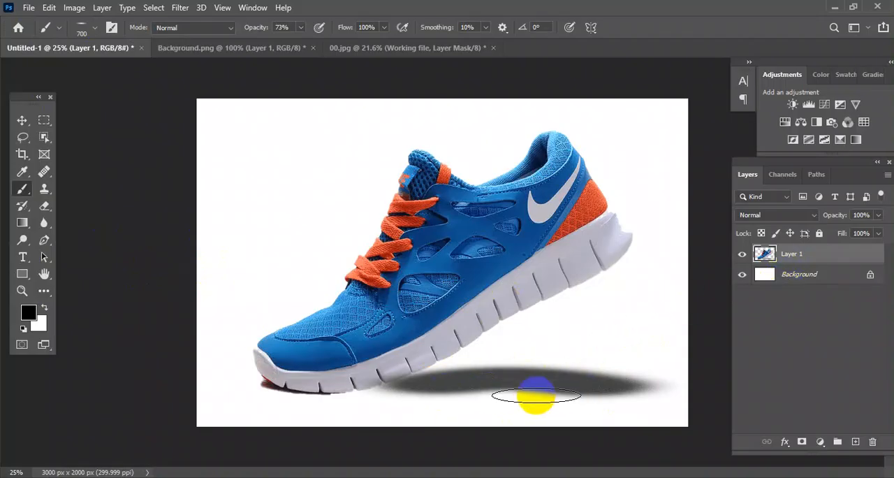
key("ctrl+e")
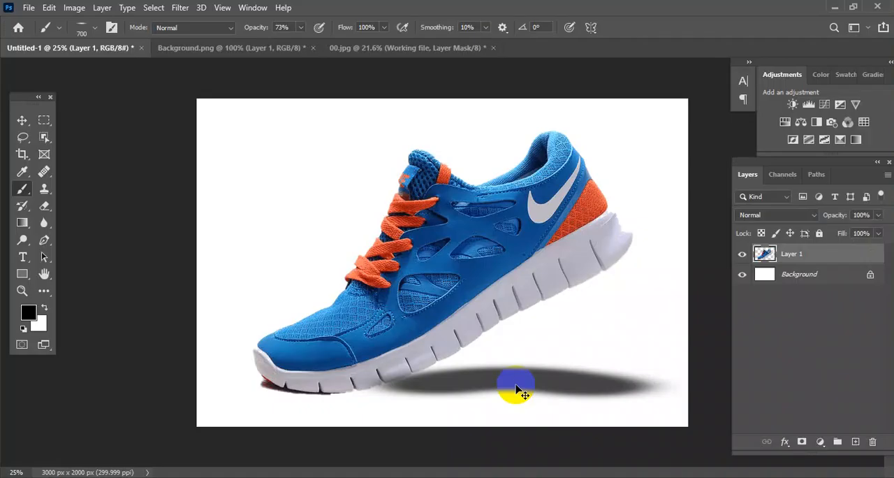
key("ctrl+z")
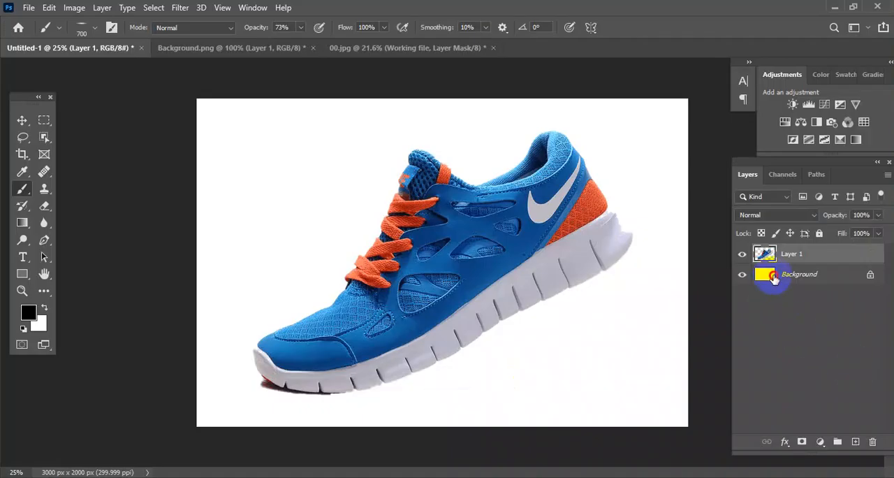
Step: Paint a soft black shadow on the Background layer beneath the shoe's raised heel, from the sole to the canvas's right side
left_click(774, 277)
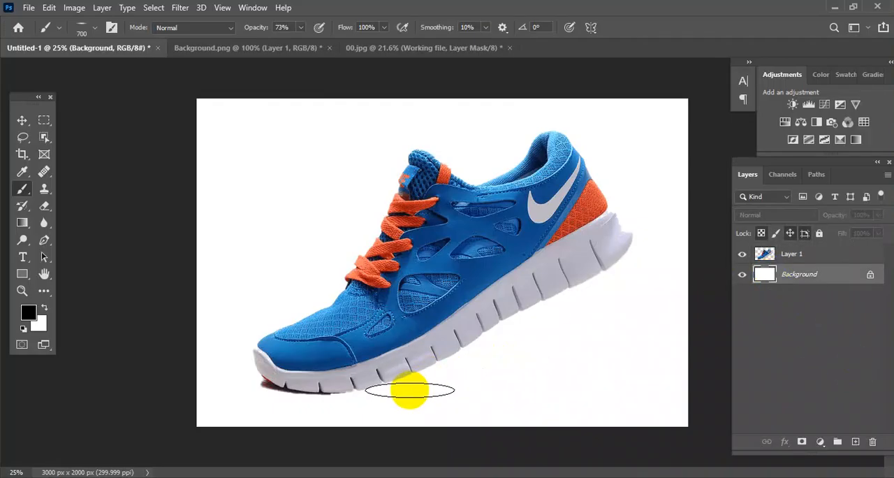
left_click_drag(412, 392, 612, 399)
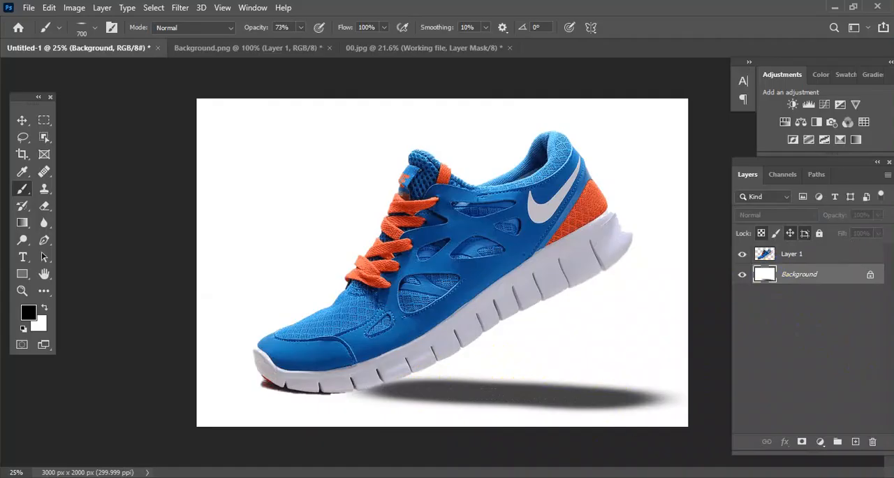
mouse_move(452, 390)
left_mouse_down()
mouse_move(543, 376)
mouse_move(636, 377)
left_mouse_up()
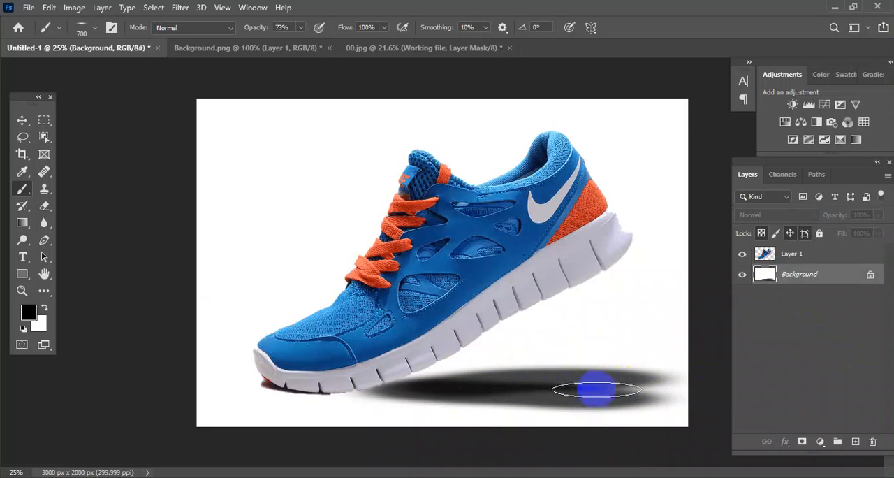
left_click(636, 387)
mouse_move(636, 387)
left_mouse_down()
mouse_move(549, 403)
mouse_move(374, 398)
mouse_move(598, 383)
mouse_move(419, 389)
left_mouse_up()
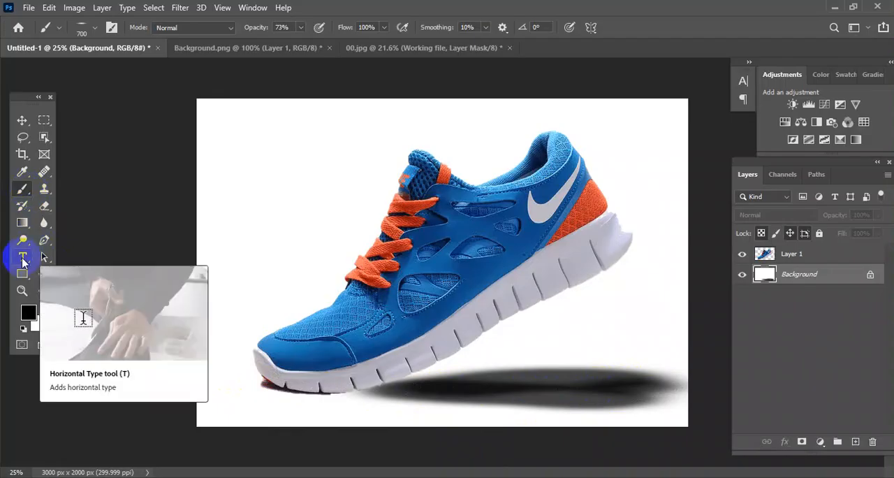
Step: Place horizontal point text reading "Lorem Ipsum" in the canvas's upper-left area, in Times New Roman Bold, 36 pt
left_click_drag(23, 262, 85, 291)
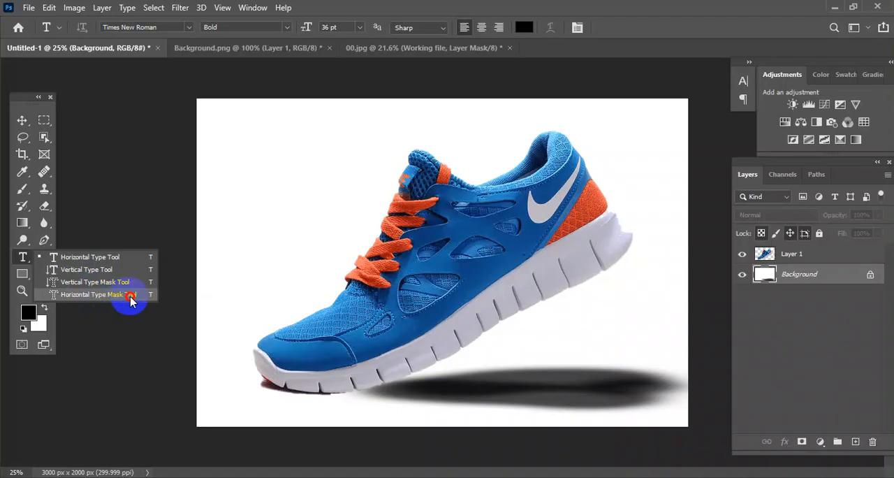
left_click_drag(108, 297, 90, 257)
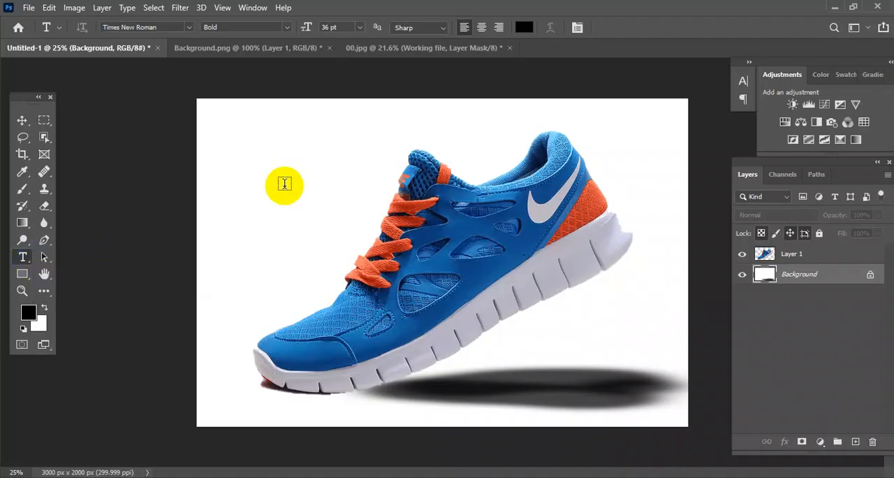
left_click(237, 130)
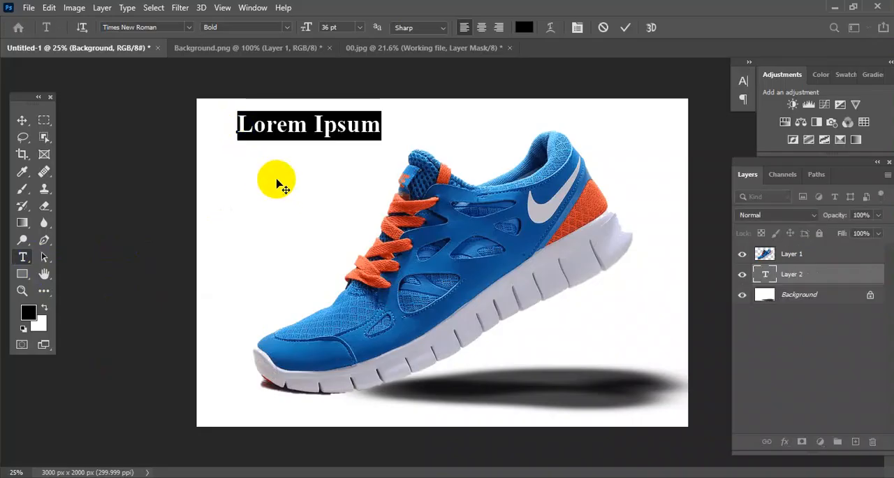
left_click(312, 127)
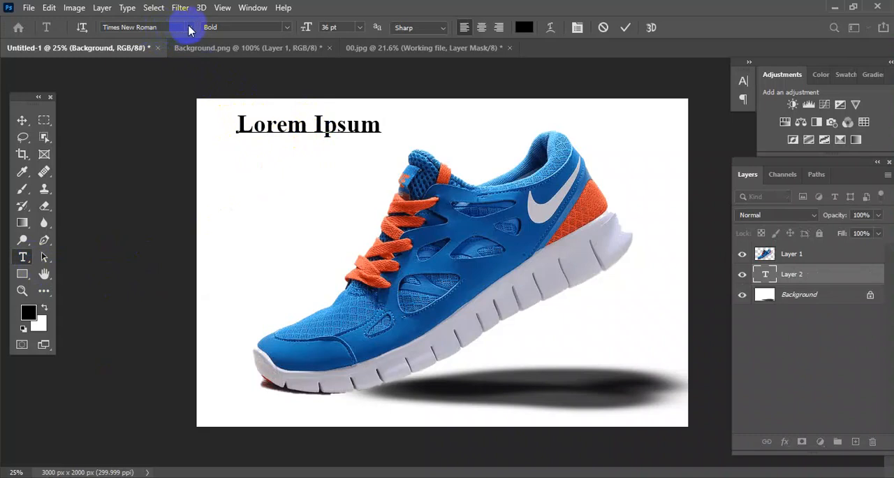
Step: Move the "Lorem Ipsum" text slightly left and down with the Move tool
left_click(358, 27)
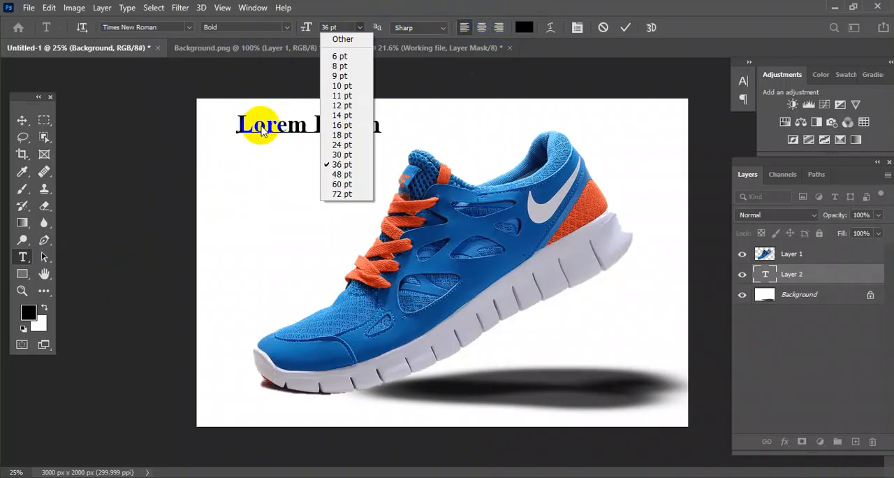
left_click(14, 119)
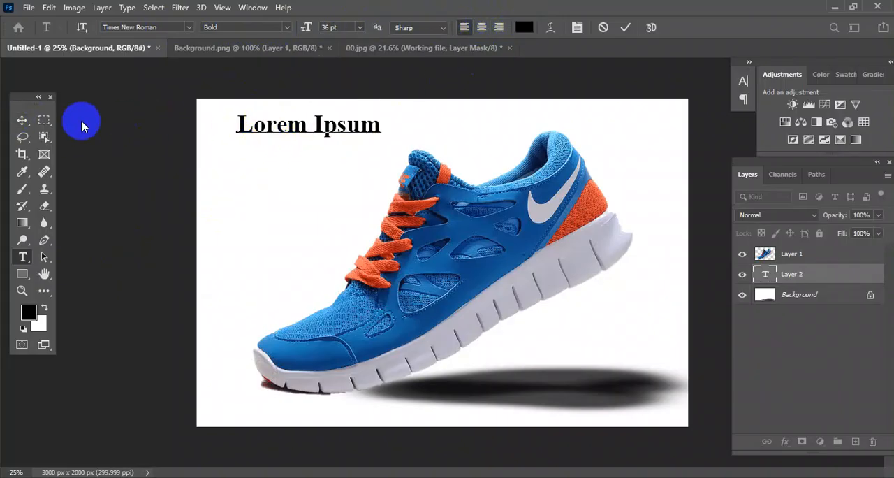
left_click(23, 121)
mouse_move(306, 122)
left_mouse_down()
mouse_move(295, 140)
mouse_move(295, 121)
mouse_move(302, 142)
mouse_move(300, 124)
left_mouse_up()
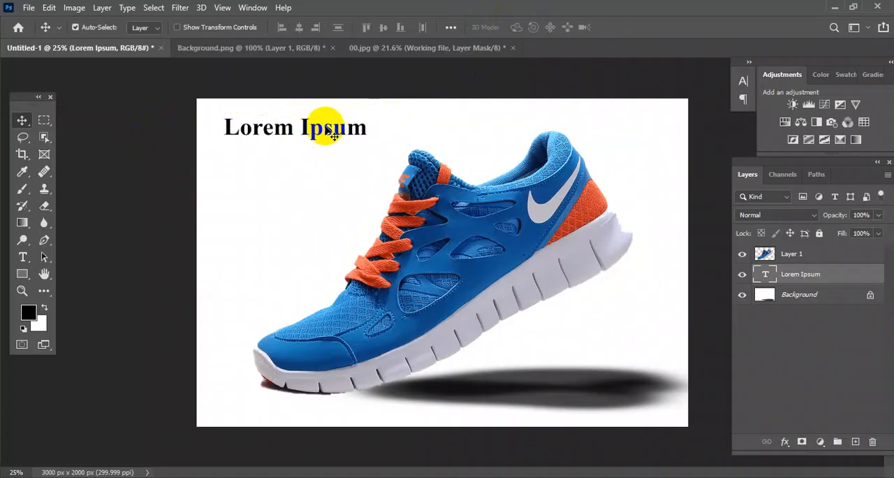
Step: Recolour the "Lorem Ipsum" heading pale yellow, hex f2eca0
double_click(326, 126)
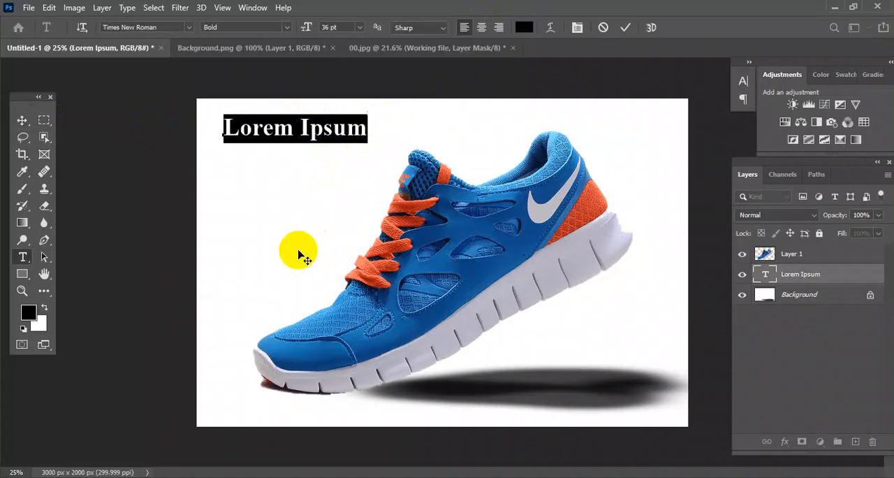
left_click(30, 318)
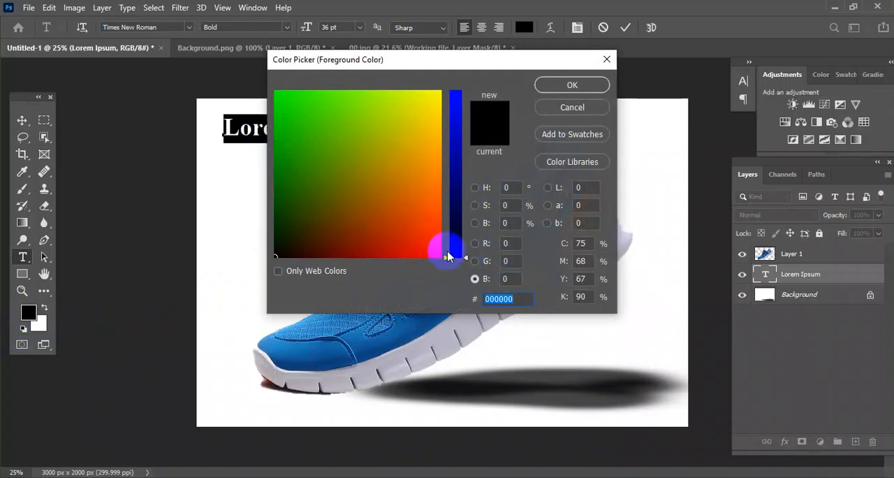
left_click_drag(464, 260, 472, 157)
left_click(432, 103)
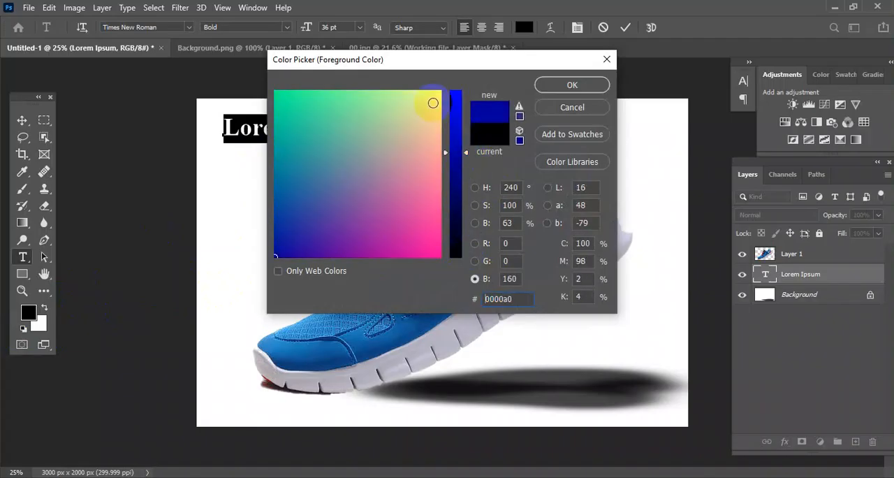
double_click(507, 299)
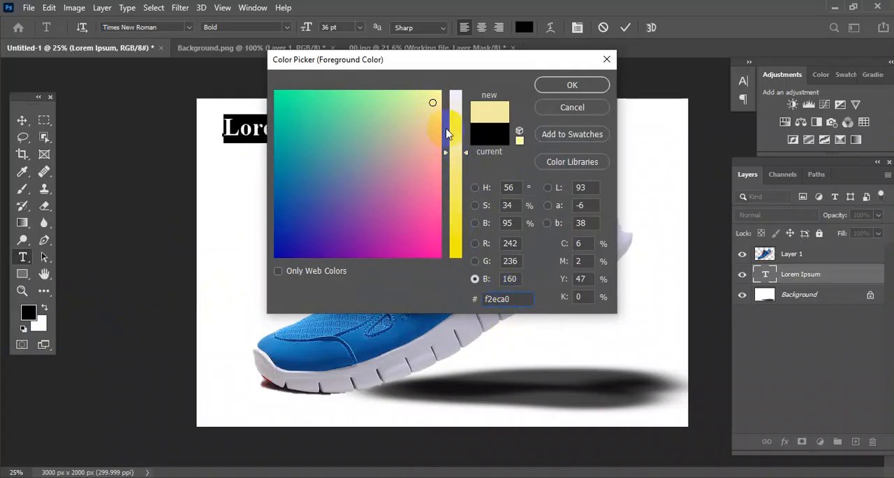
left_click(572, 85)
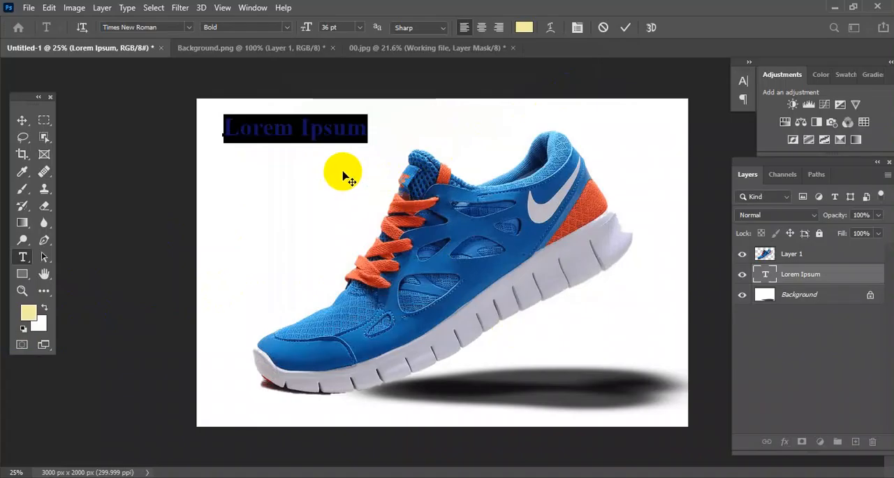
left_click(22, 121)
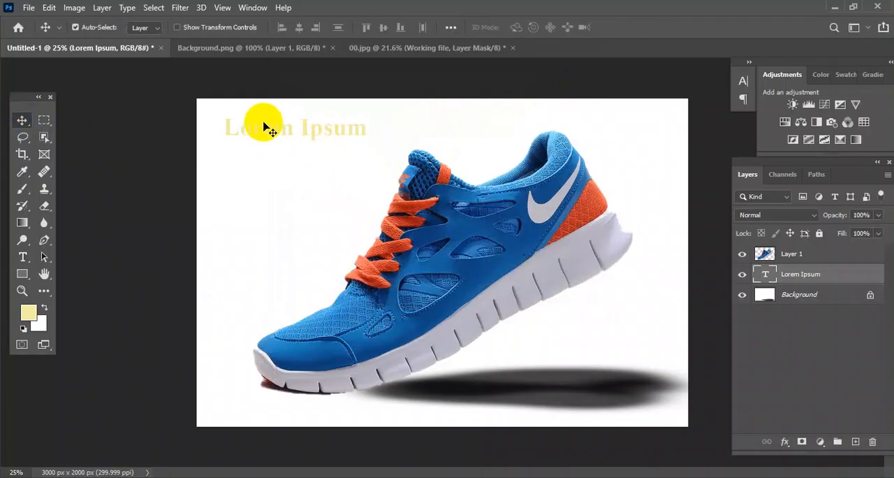
Step: Change the "Lorem Ipsum" heading's text colour to bright red
double_click(292, 133)
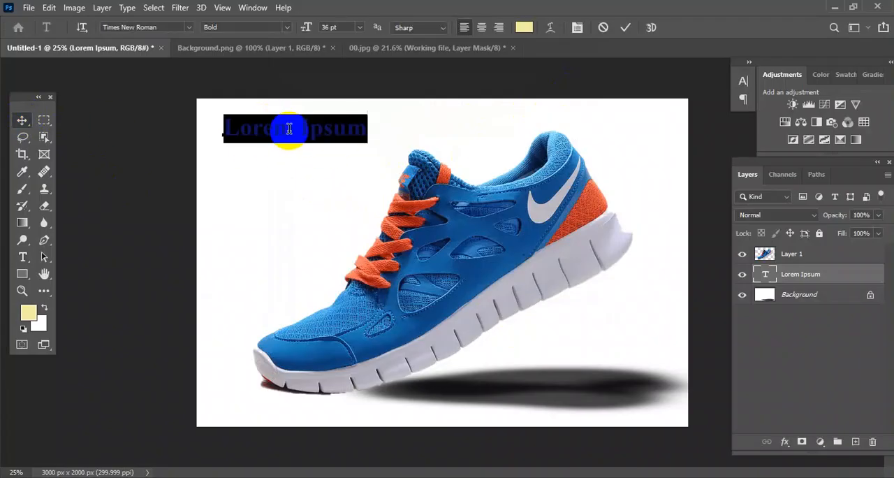
left_click(28, 313)
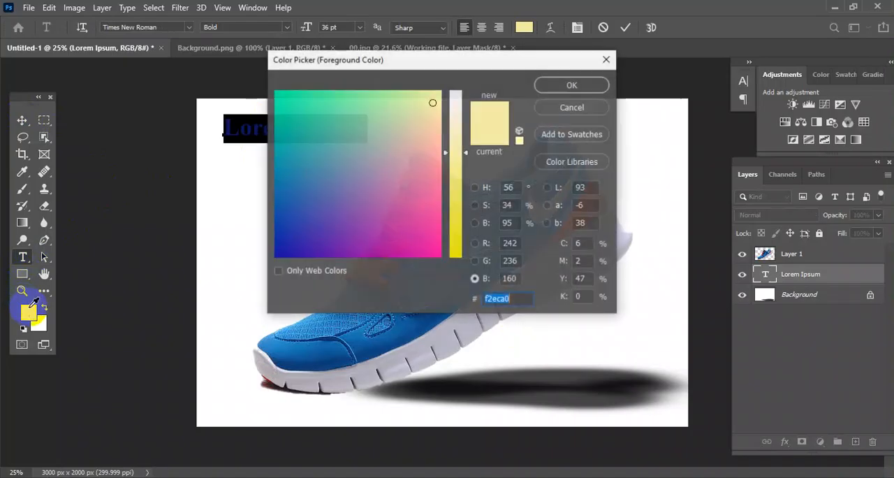
left_click_drag(466, 152, 468, 216)
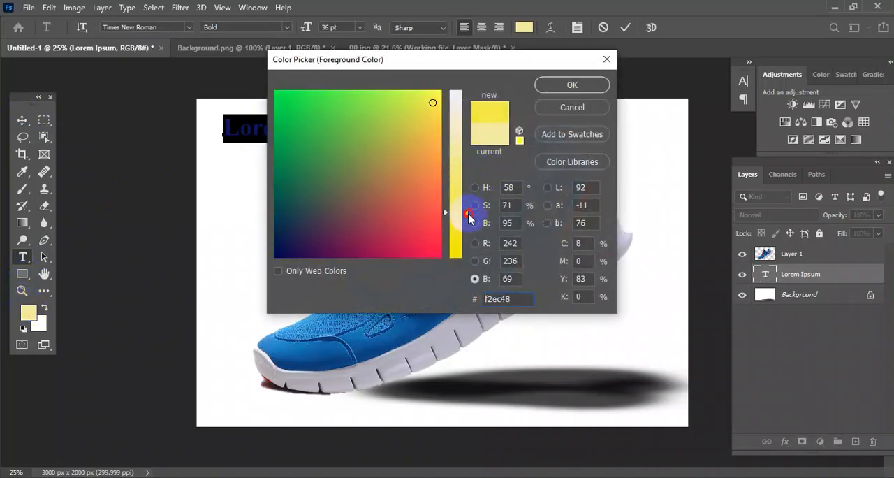
left_click(433, 238)
left_click(572, 89)
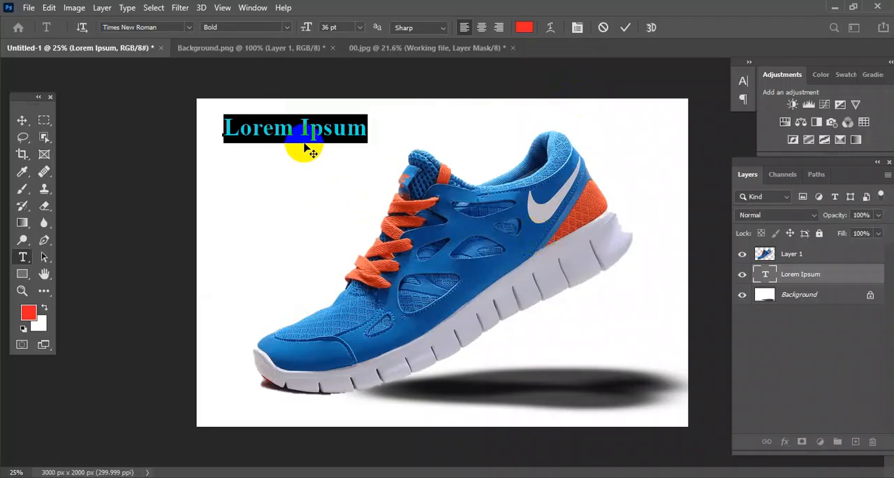
left_click(21, 120)
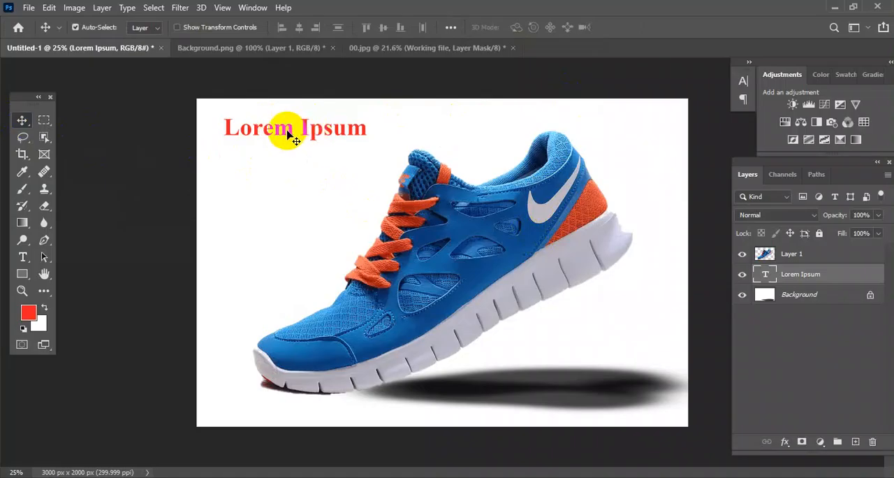
Step: Draw a paragraph text box of placeholder text below the heading, between the canvas's left side and the shoe's laces
left_click(23, 256)
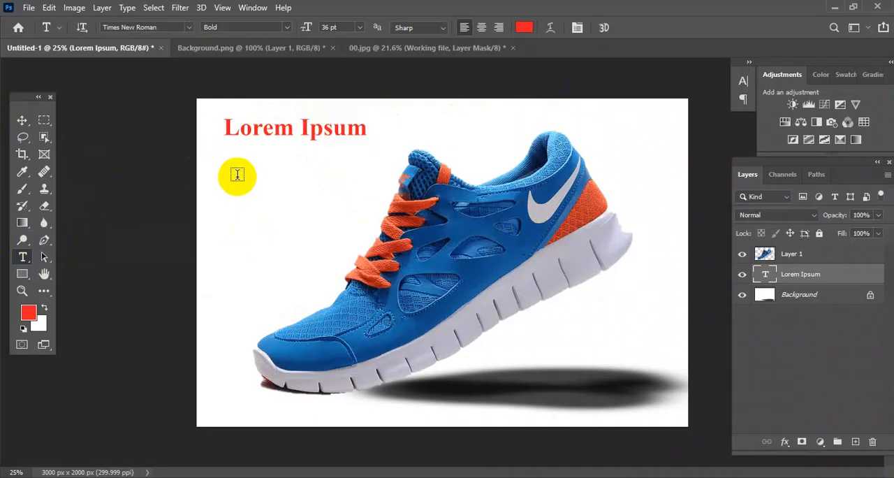
left_click_drag(236, 175, 335, 291)
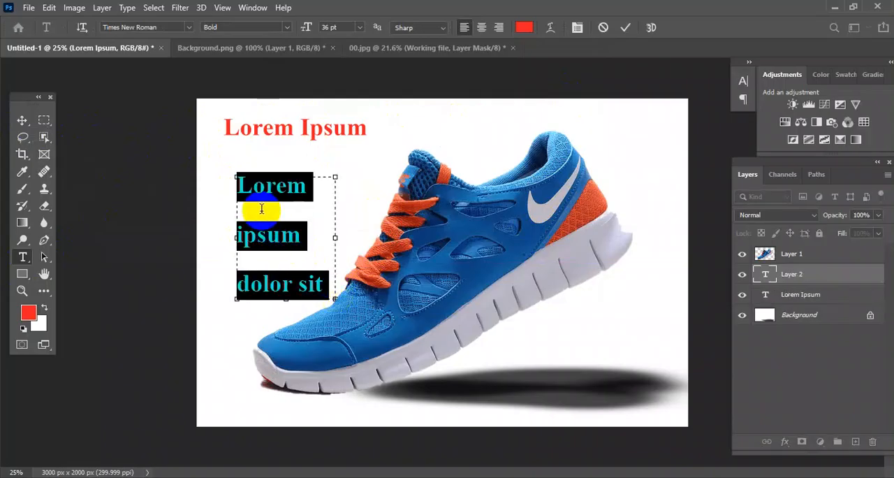
left_click(262, 222)
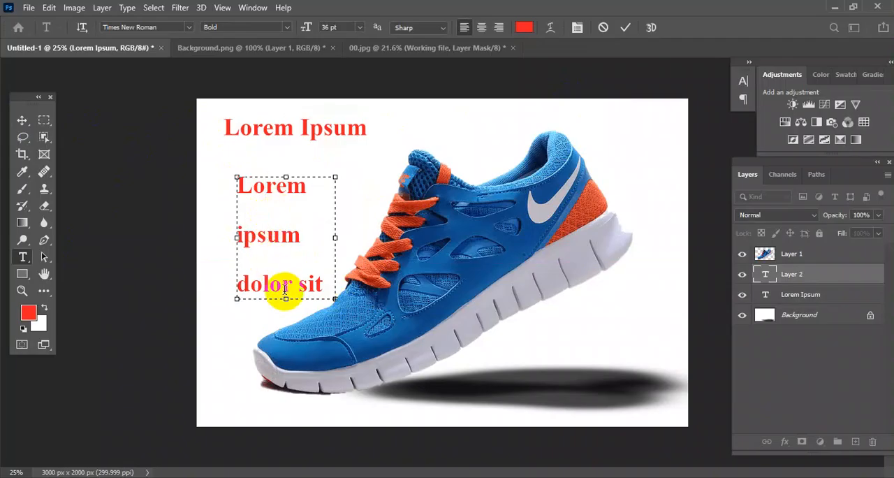
Step: Try 11 pt leading on all text in the paragraph box, settle on 36 pt, and centre-align it
double_click(272, 188)
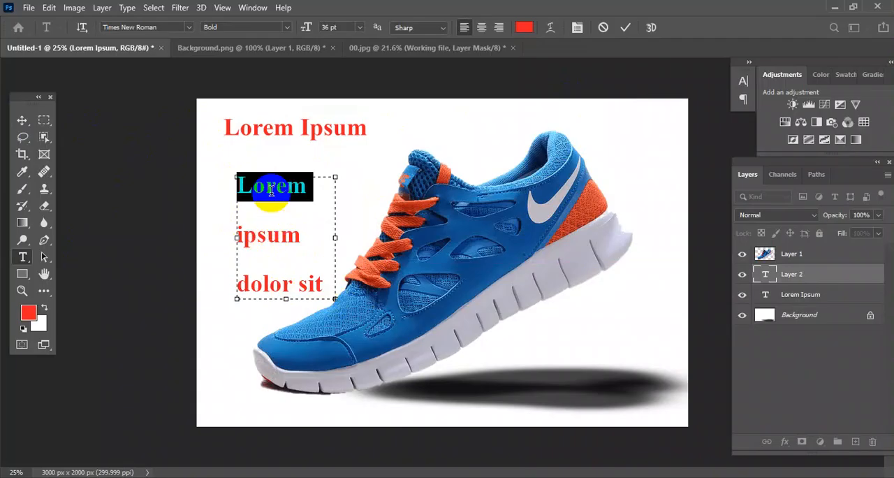
key("ctrl+a")
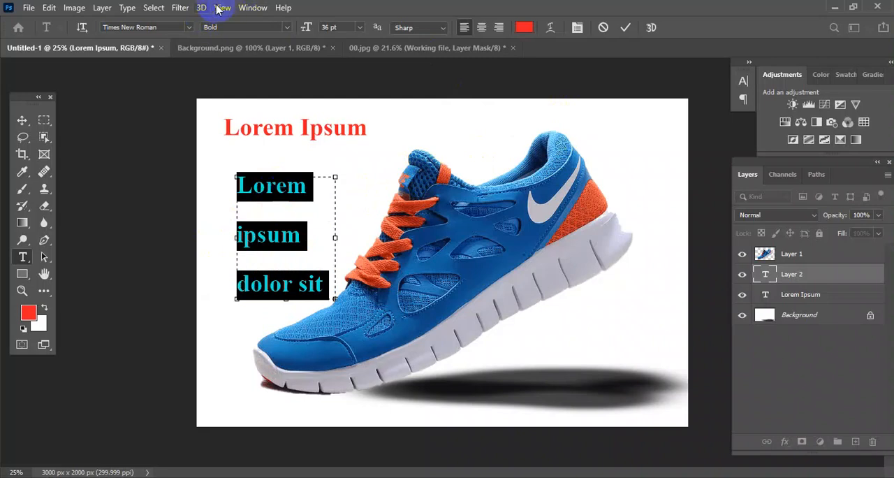
left_click(241, 8)
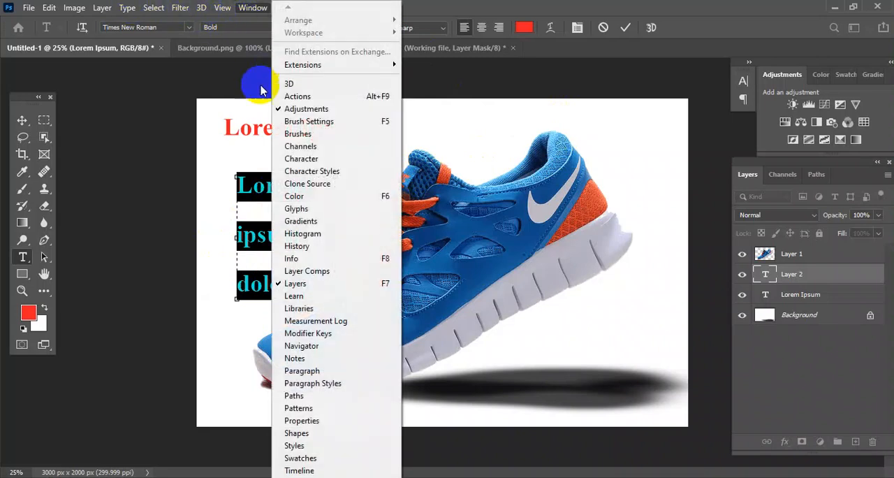
left_click(304, 158)
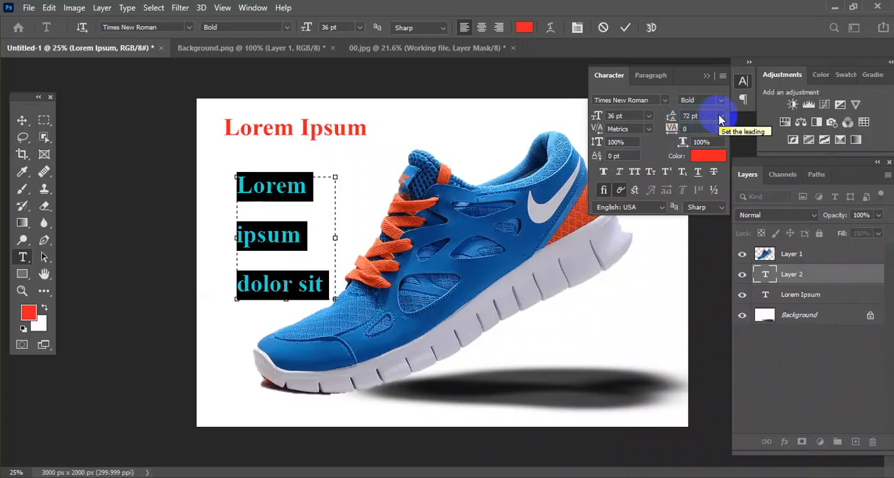
left_click(720, 118)
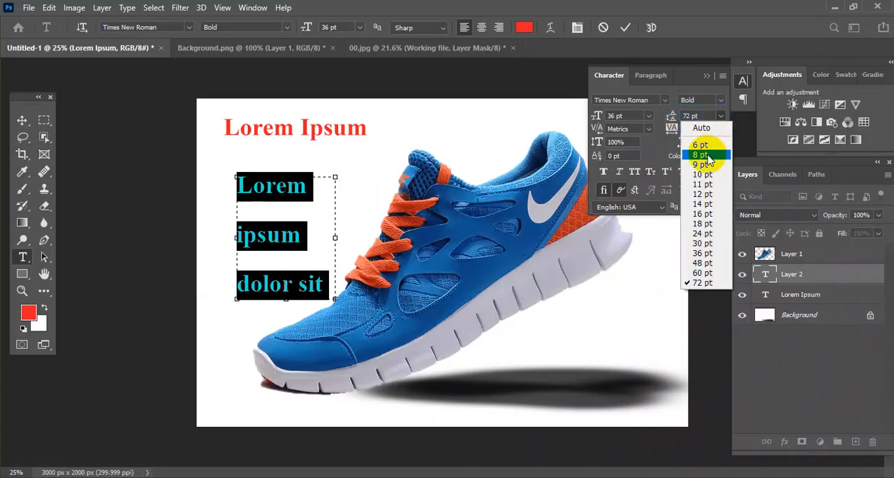
left_click(702, 185)
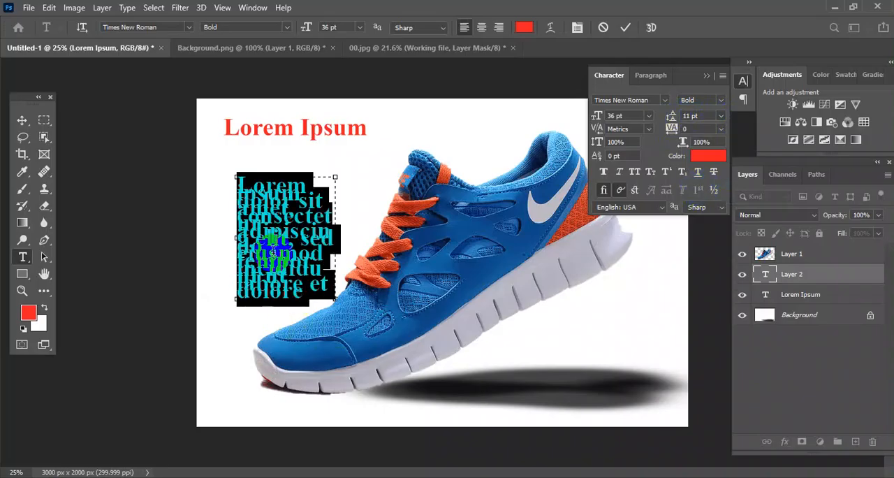
left_click(722, 118)
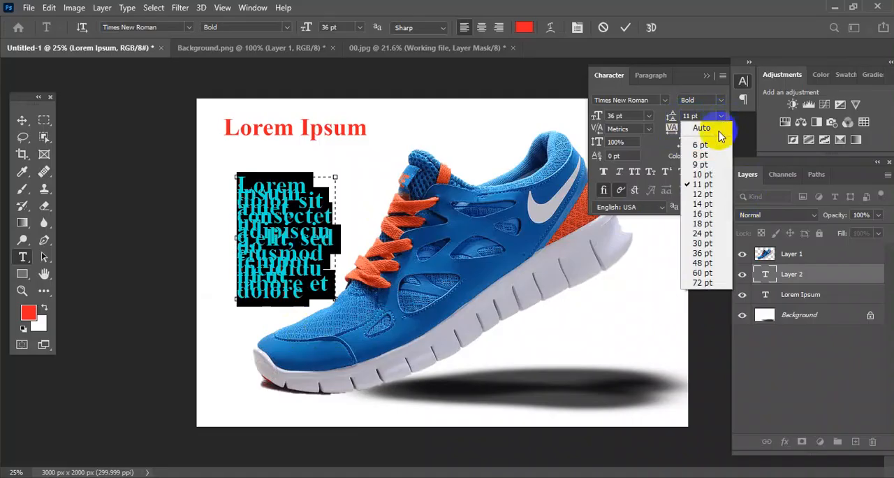
left_click(711, 257)
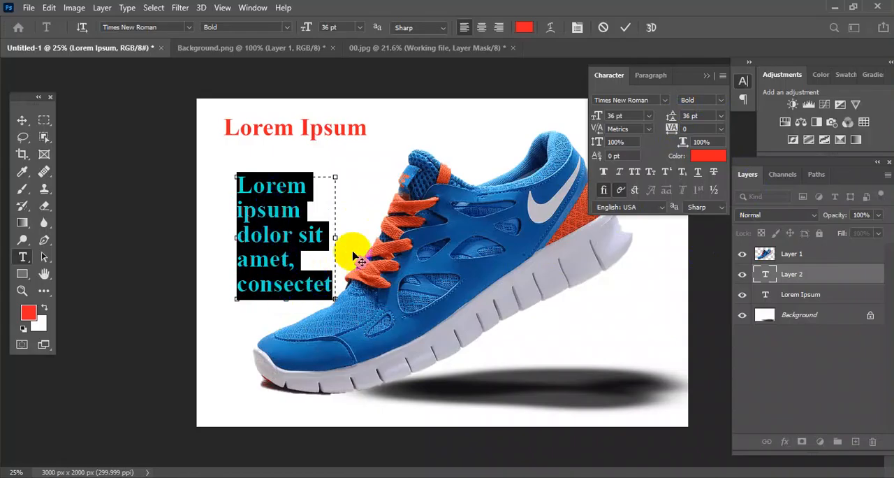
left_click(481, 28)
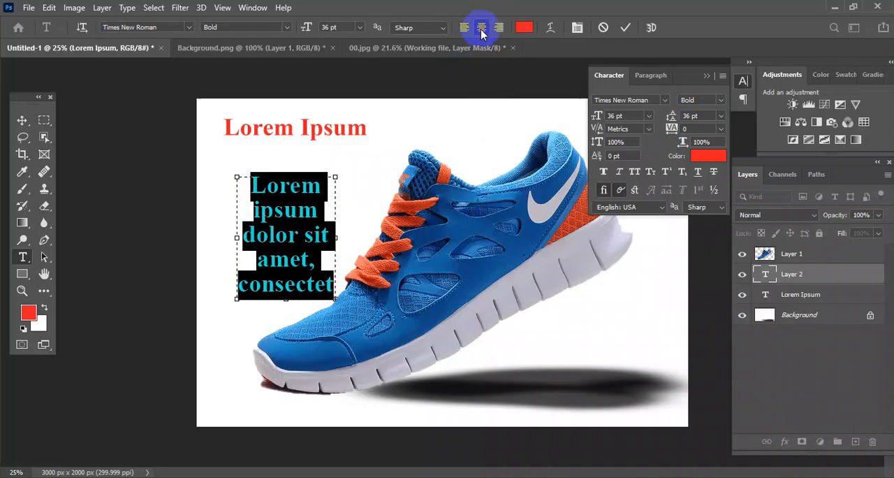